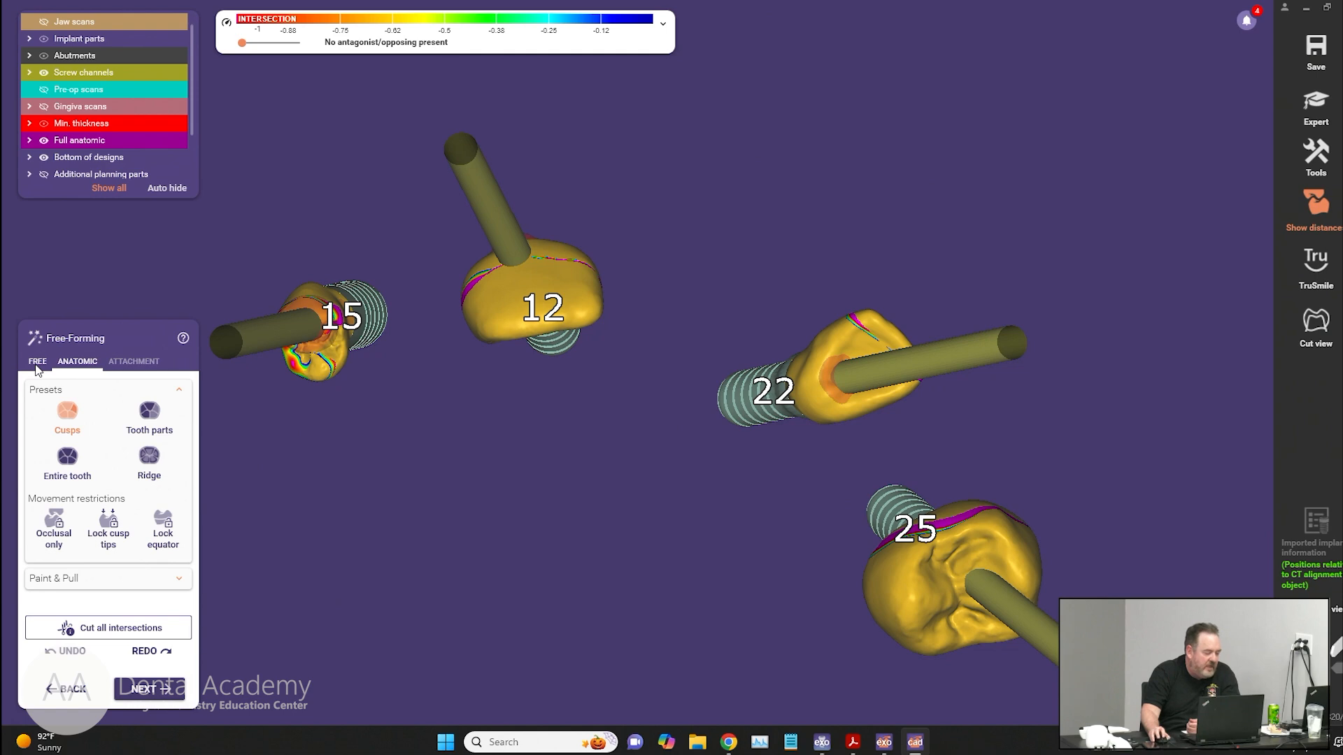
Step: Smooth down the crown on implant 15 with the free-forming Smooth/Flatten brush
click(37, 363)
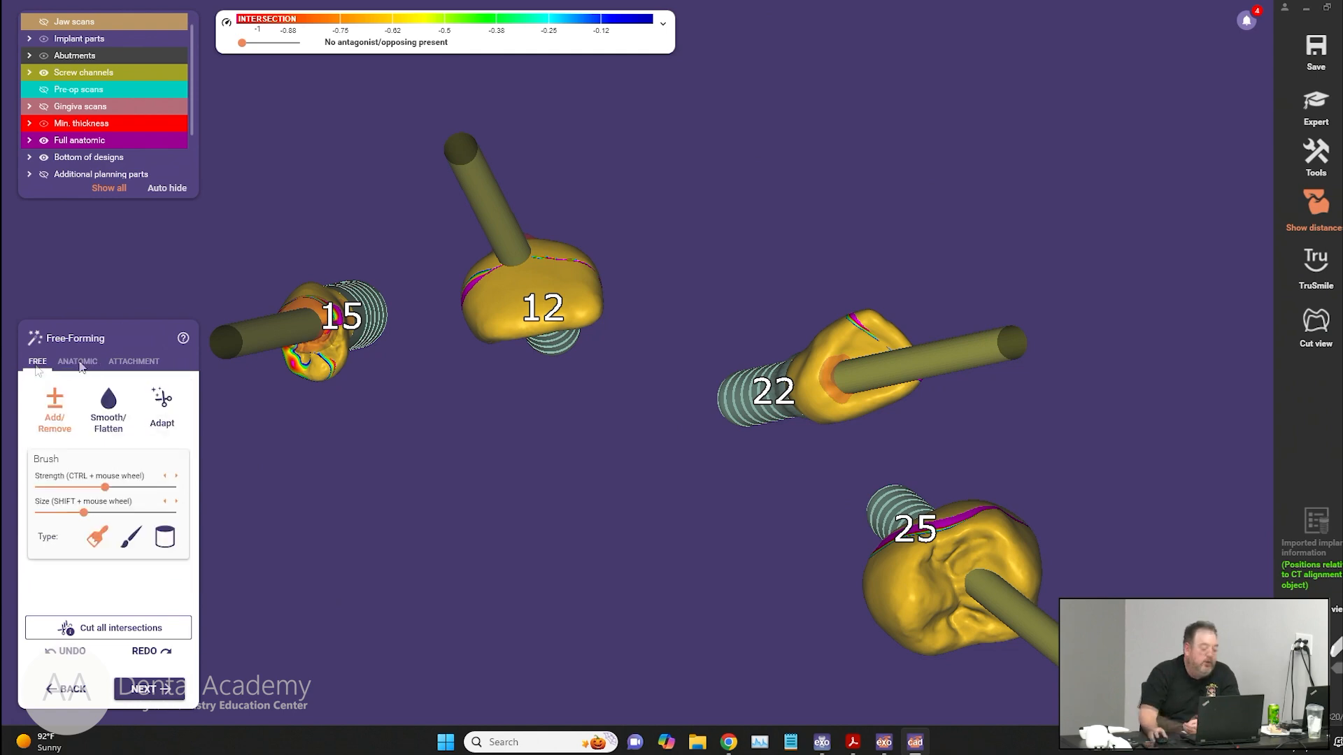
click(112, 412)
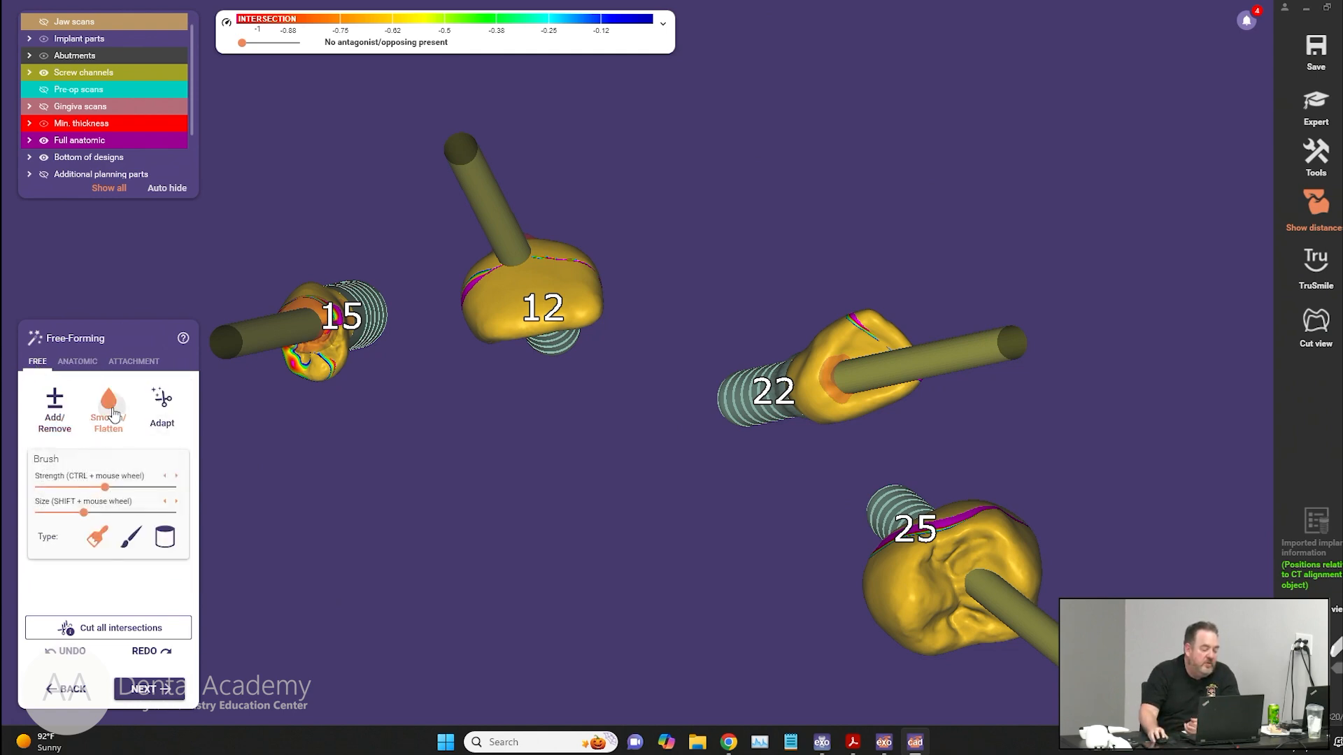
right_drag(483, 540, 419, 384)
scroll(420, 384, up, 2)
middle_drag(420, 384, 657, 435)
scroll(619, 456, up, 3)
mouse_move(614, 318)
mouse_down()
mouse_move(553, 350)
mouse_move(598, 343)
mouse_move(478, 271)
mouse_up()
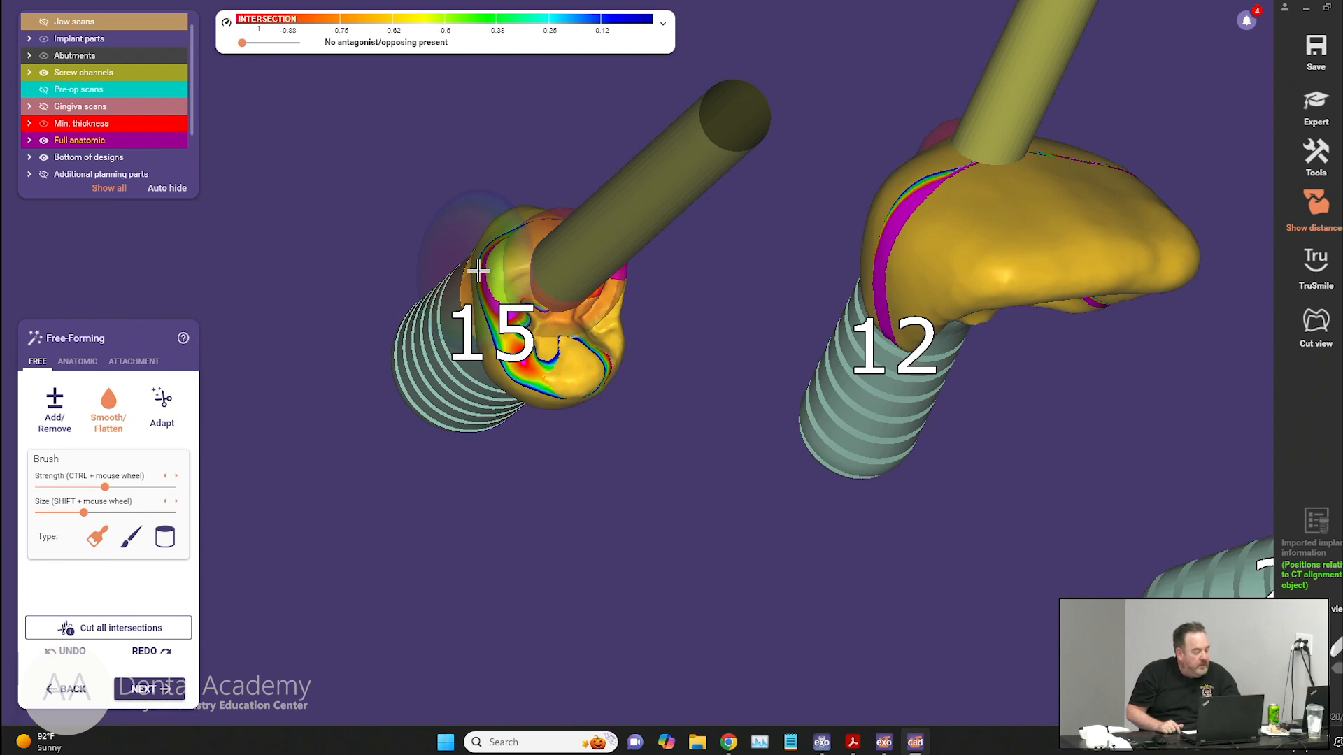
mouse_move(513, 263)
mouse_down()
mouse_move(553, 336)
mouse_move(531, 315)
mouse_move(543, 219)
mouse_move(505, 259)
mouse_move(540, 285)
mouse_move(559, 329)
mouse_move(525, 284)
mouse_move(535, 308)
mouse_move(548, 294)
mouse_up()
Step: Flatten the crowns on implants 12, 22 and 25 down to small abutment stubs, using a nearly maximum brush size
mouse_move(549, 294)
right_down()
mouse_move(711, 383)
mouse_move(747, 364)
right_up()
scroll(748, 363, down, 3)
mouse_move(926, 450)
right_down()
mouse_move(764, 557)
mouse_move(770, 494)
right_up()
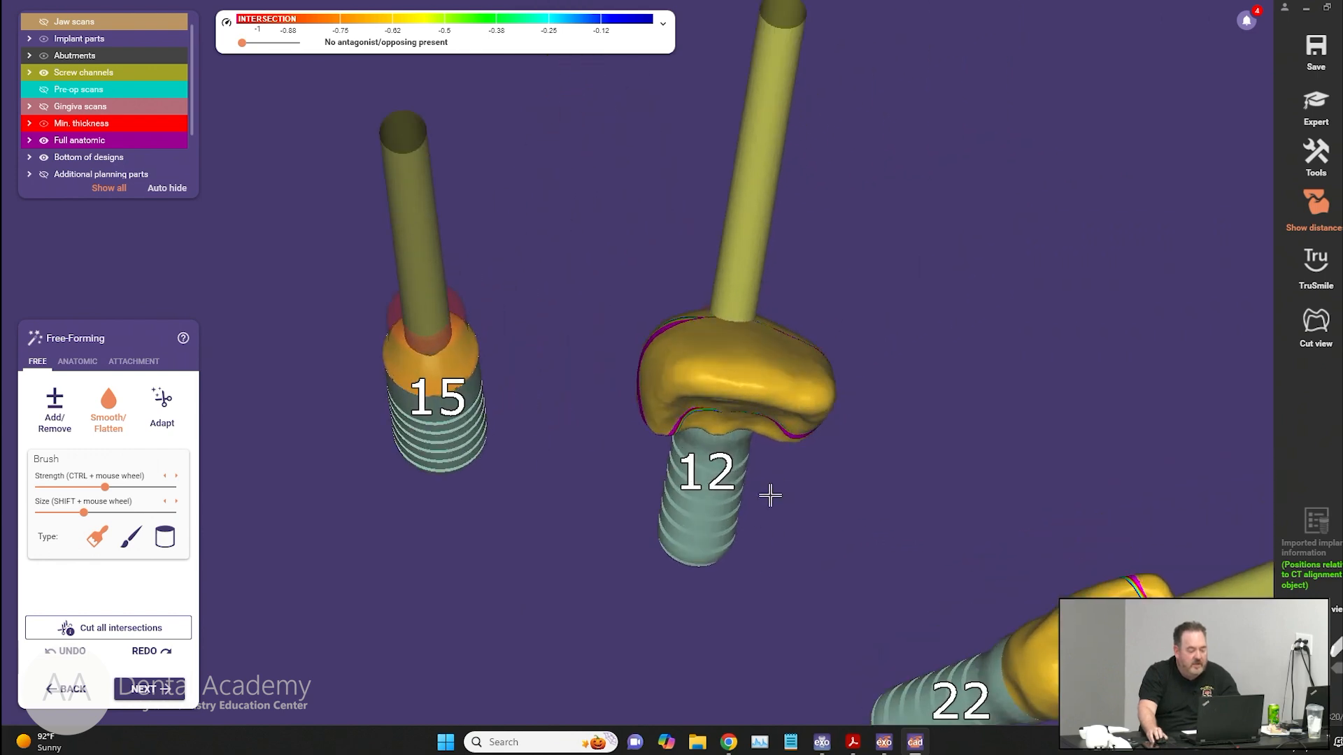
scroll(719, 366, down, 3)
mouse_move(720, 367)
right_down()
mouse_move(707, 441)
mouse_move(741, 489)
right_up()
scroll(707, 441, up, 2)
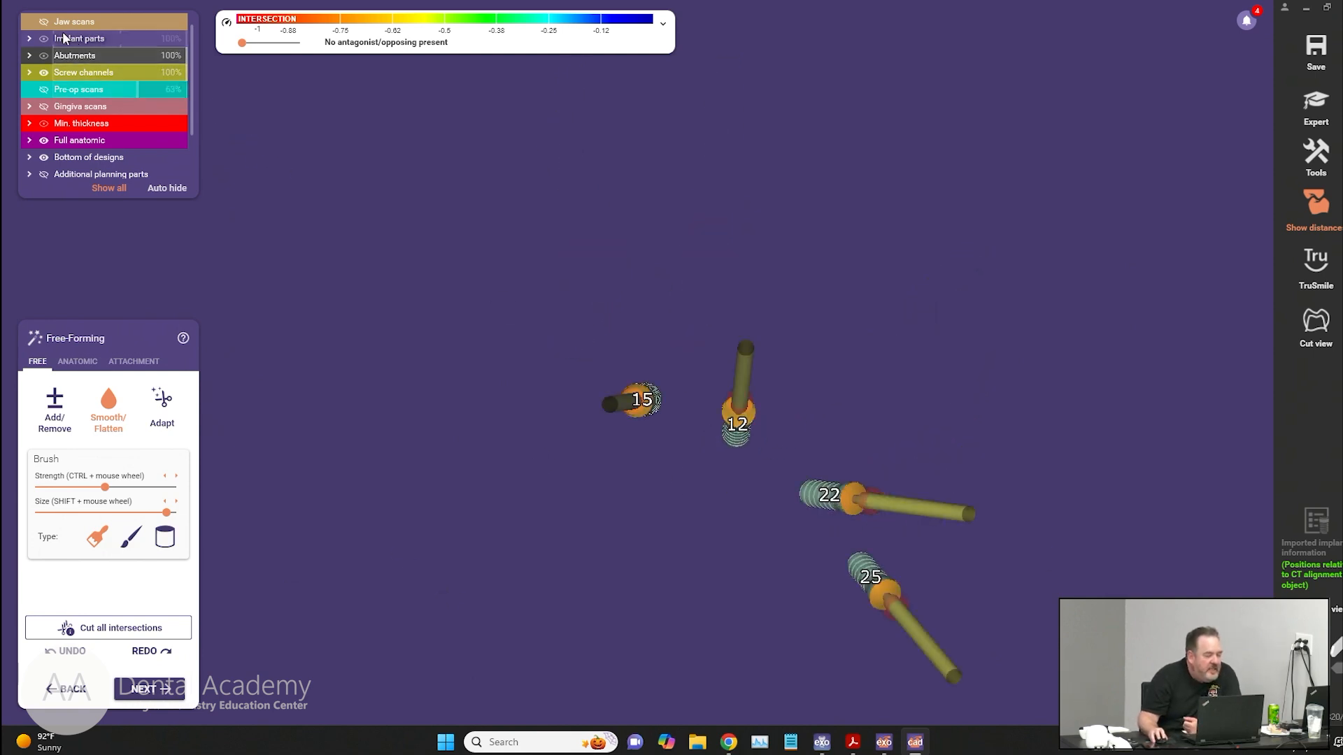
Step: Show the jaw scans at 64% opacity and hide the minimum thickness display
click(43, 22)
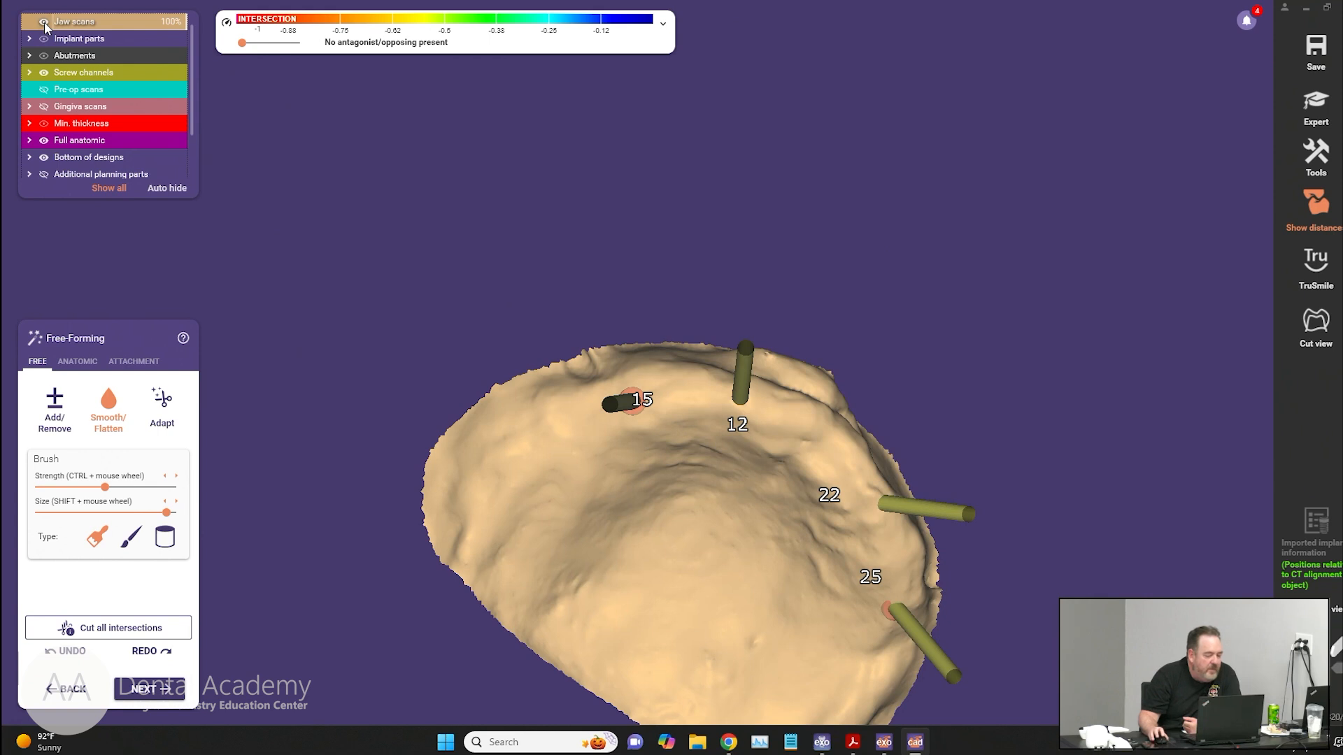
right_drag(869, 629, 665, 258)
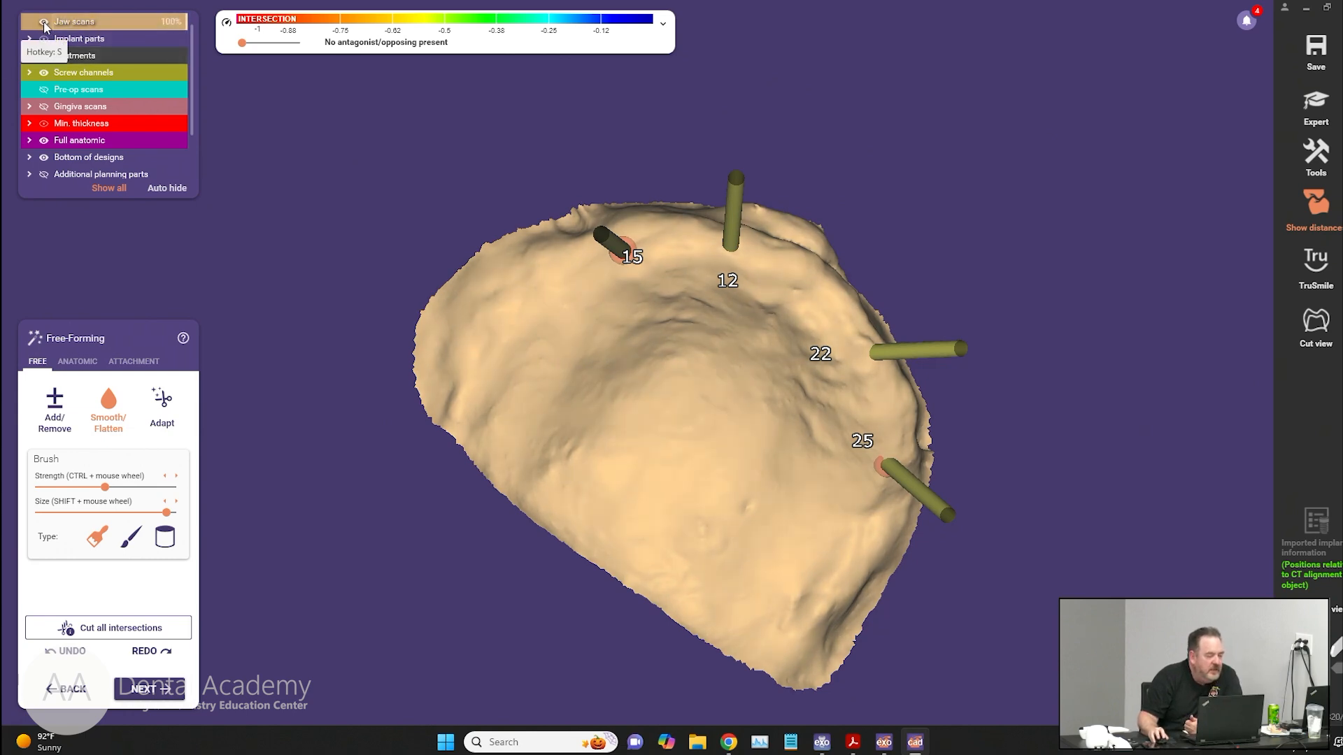
click(44, 23)
click(43, 23)
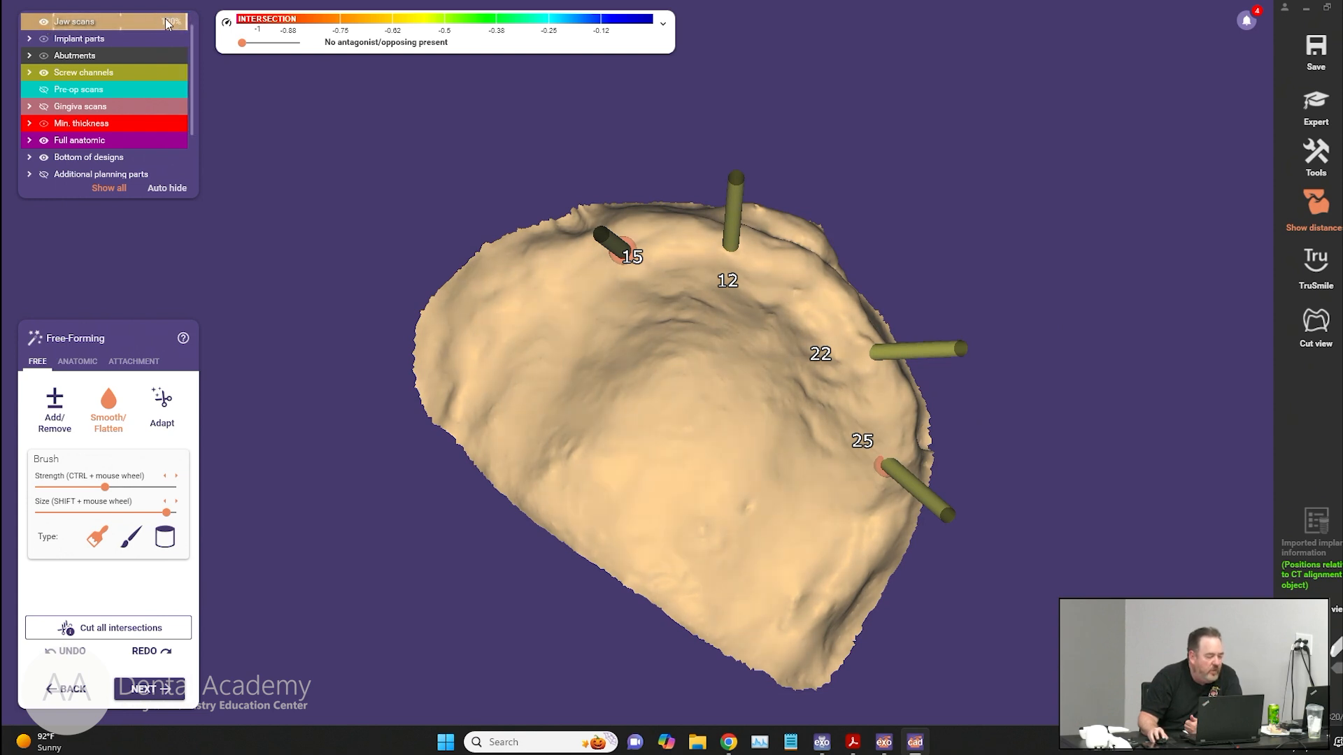
mouse_move(185, 23)
mouse_down()
mouse_move(145, 23)
mouse_move(185, 23)
mouse_up()
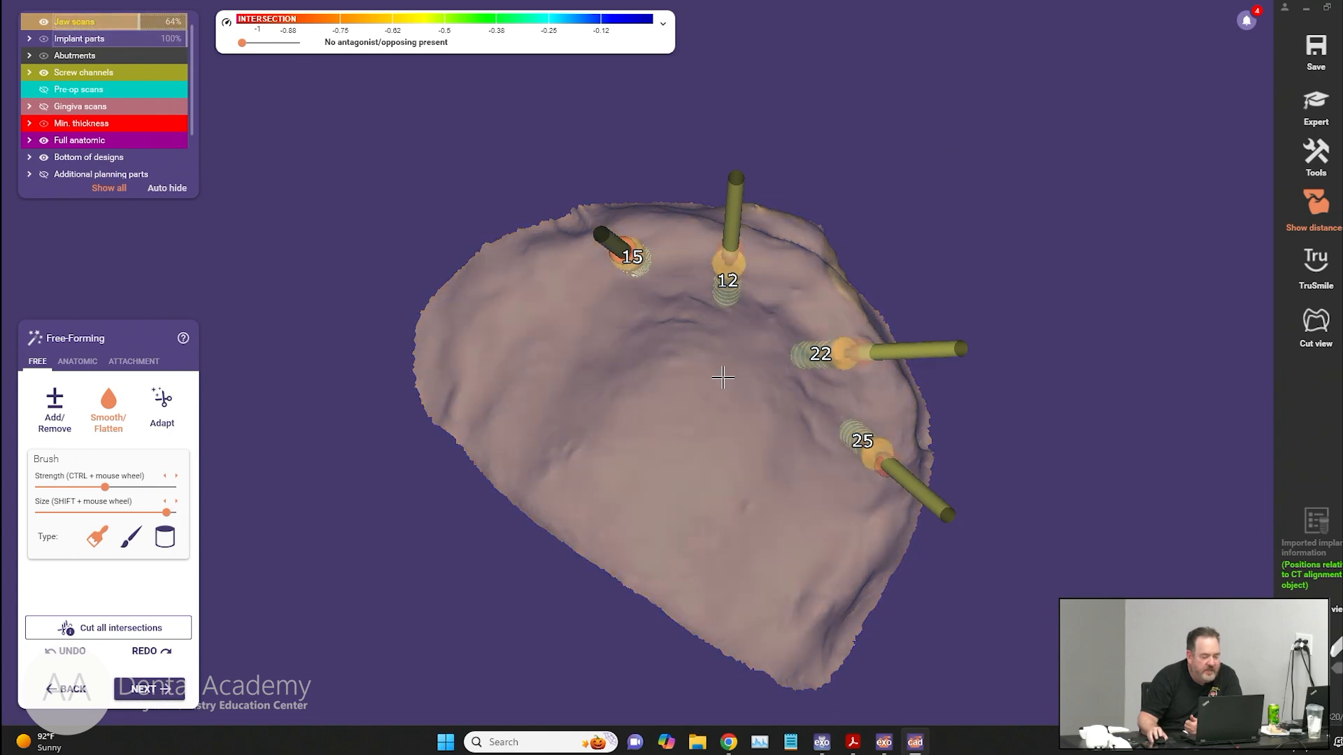
scroll(640, 259, up, 3)
scroll(639, 259, up, 5)
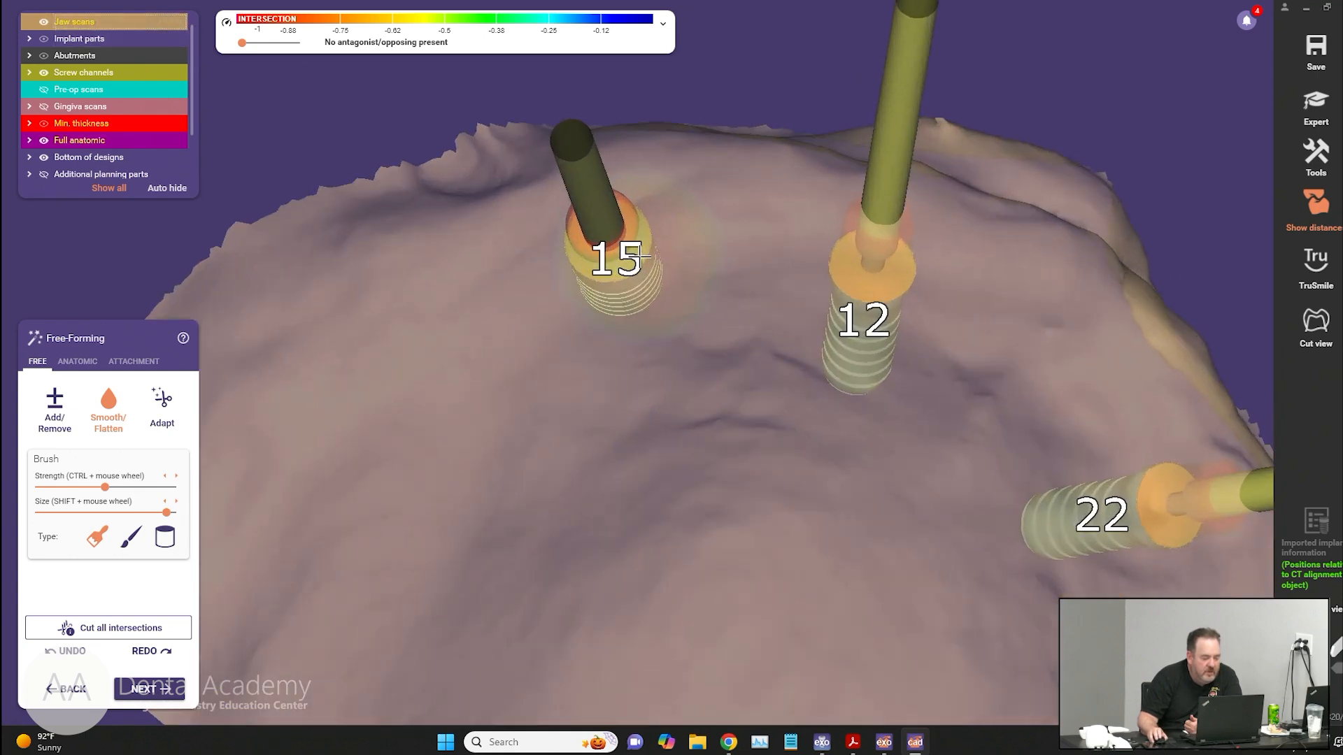
click(44, 124)
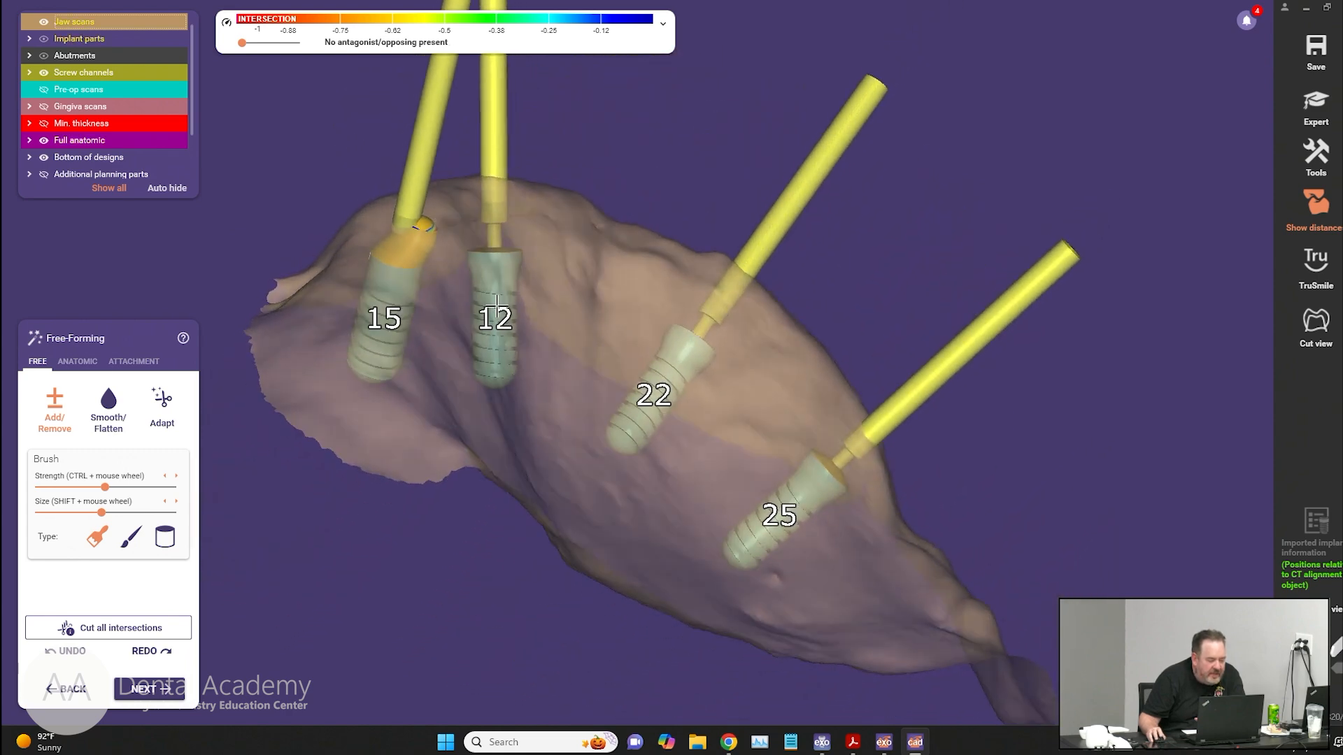
Step: Raise the Add/Remove brush to maximum strength and build up a rounded knob of material on abutment 12
right_drag(496, 306, 496, 305)
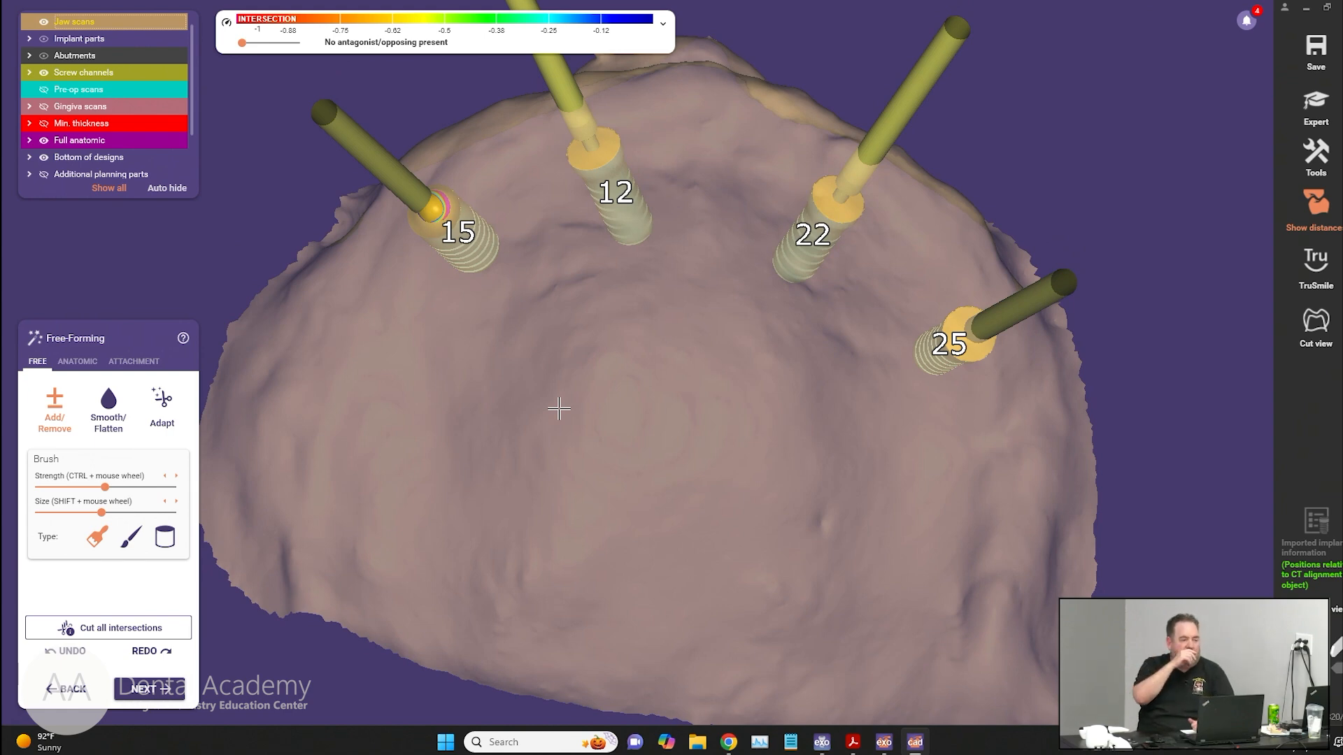
scroll(558, 409, down, 5)
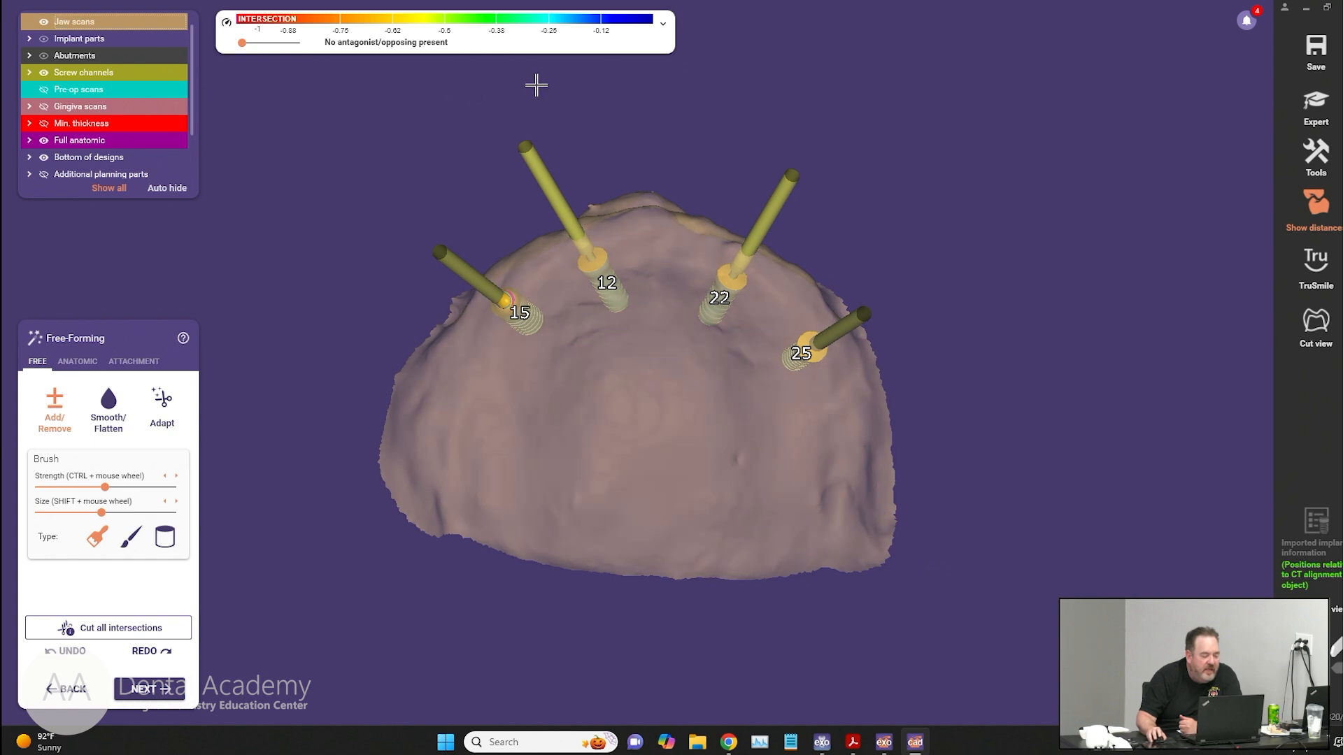
scroll(642, 168, up, 5)
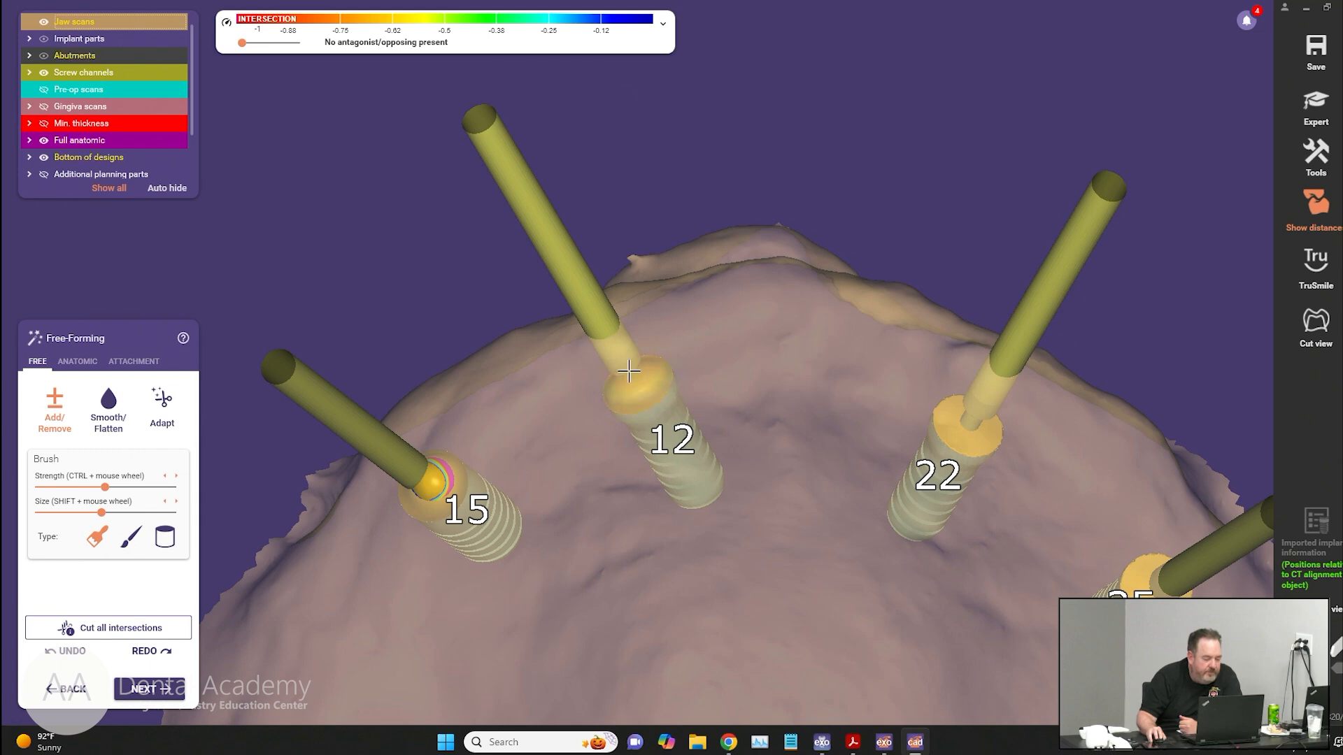
drag(105, 488, 194, 487)
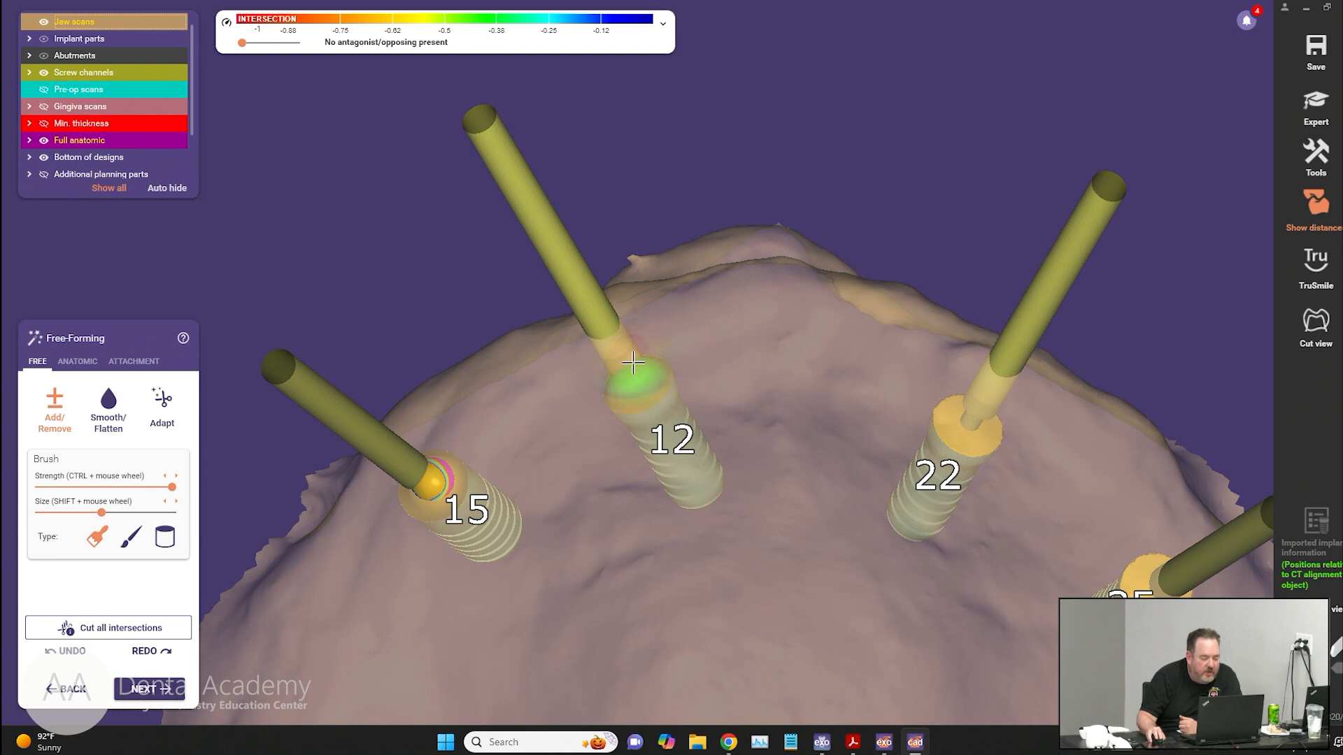
drag(624, 372, 628, 397)
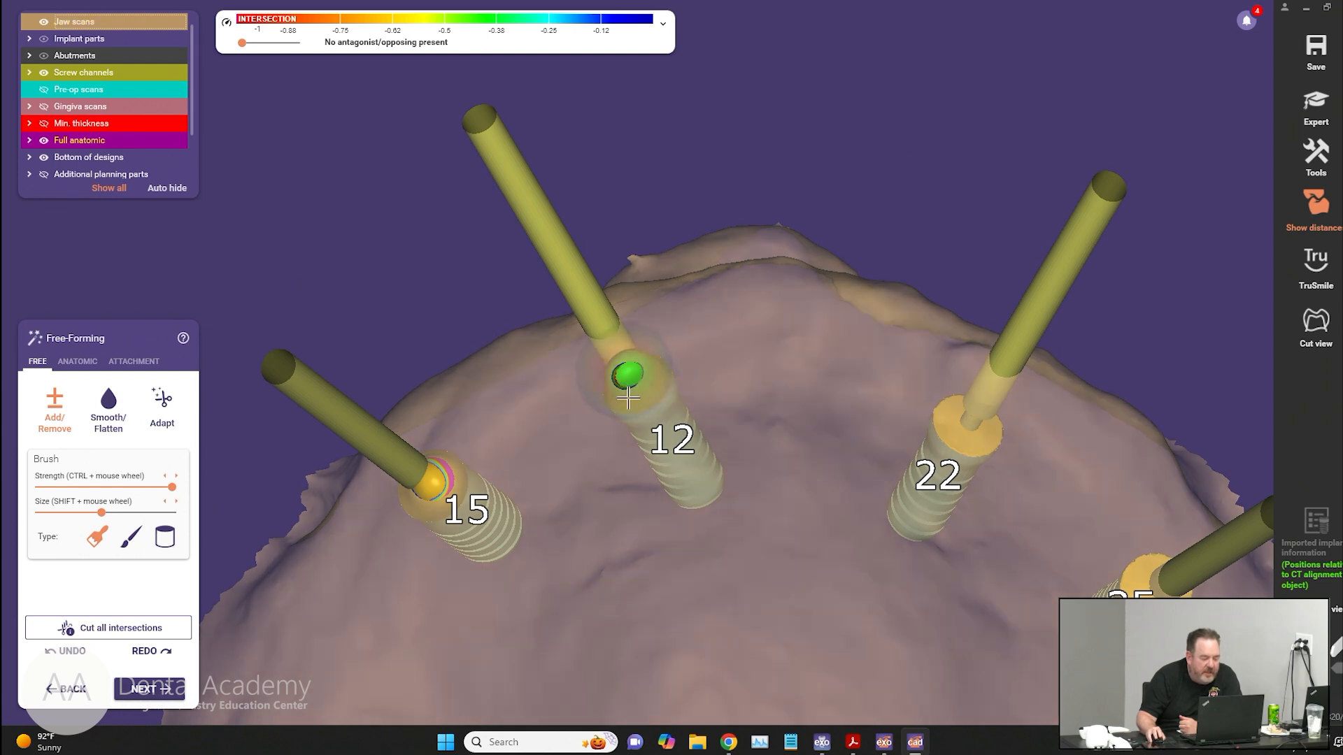
Step: Build up matching rounded knobs of material on abutments 22 and 25
scroll(826, 577, down, 3)
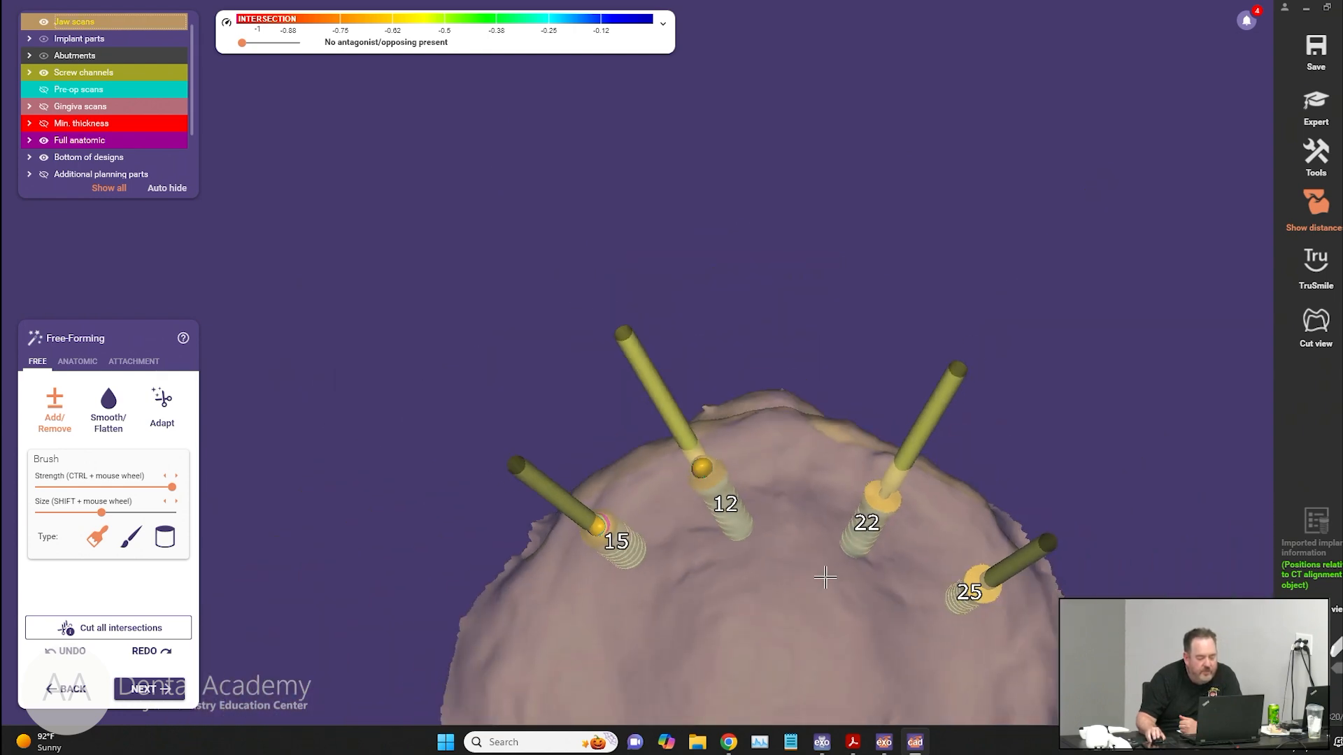
scroll(1077, 501, up, 4)
scroll(834, 578, down, 3)
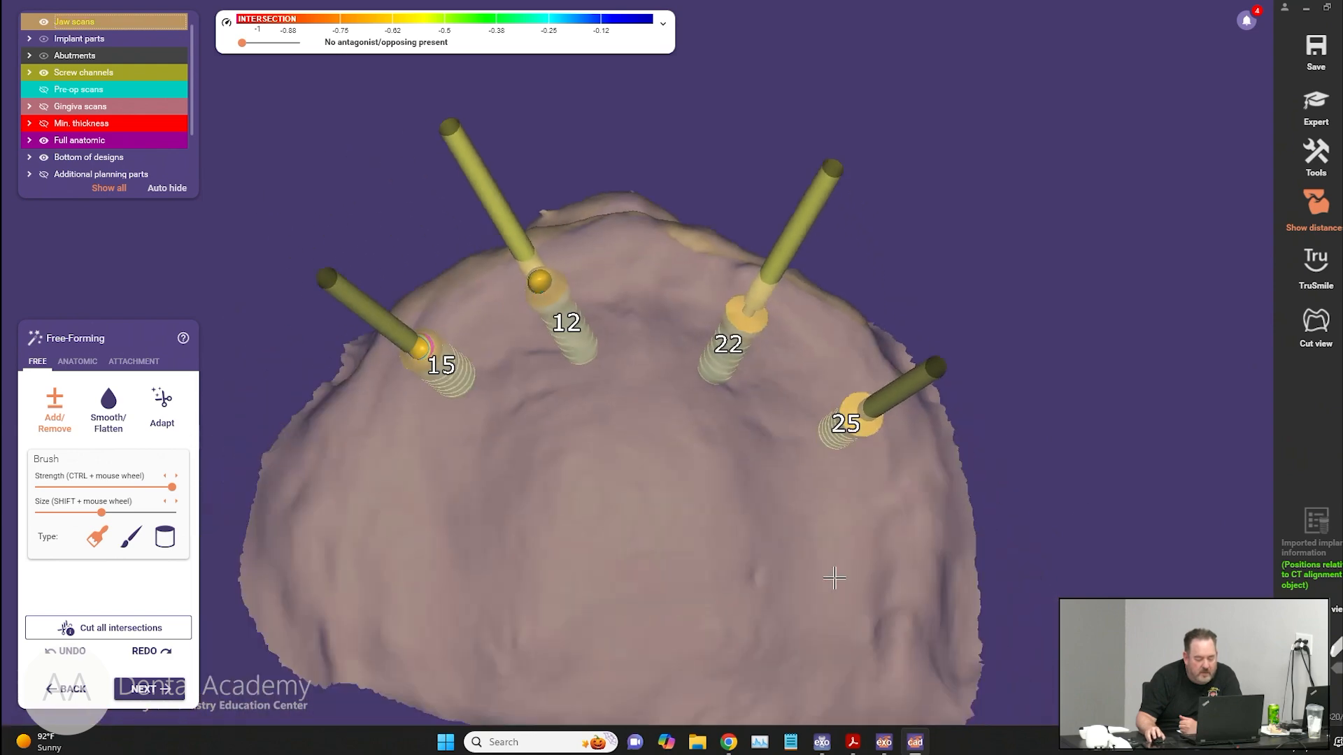
scroll(834, 578, down, 2)
scroll(724, 270, up, 3)
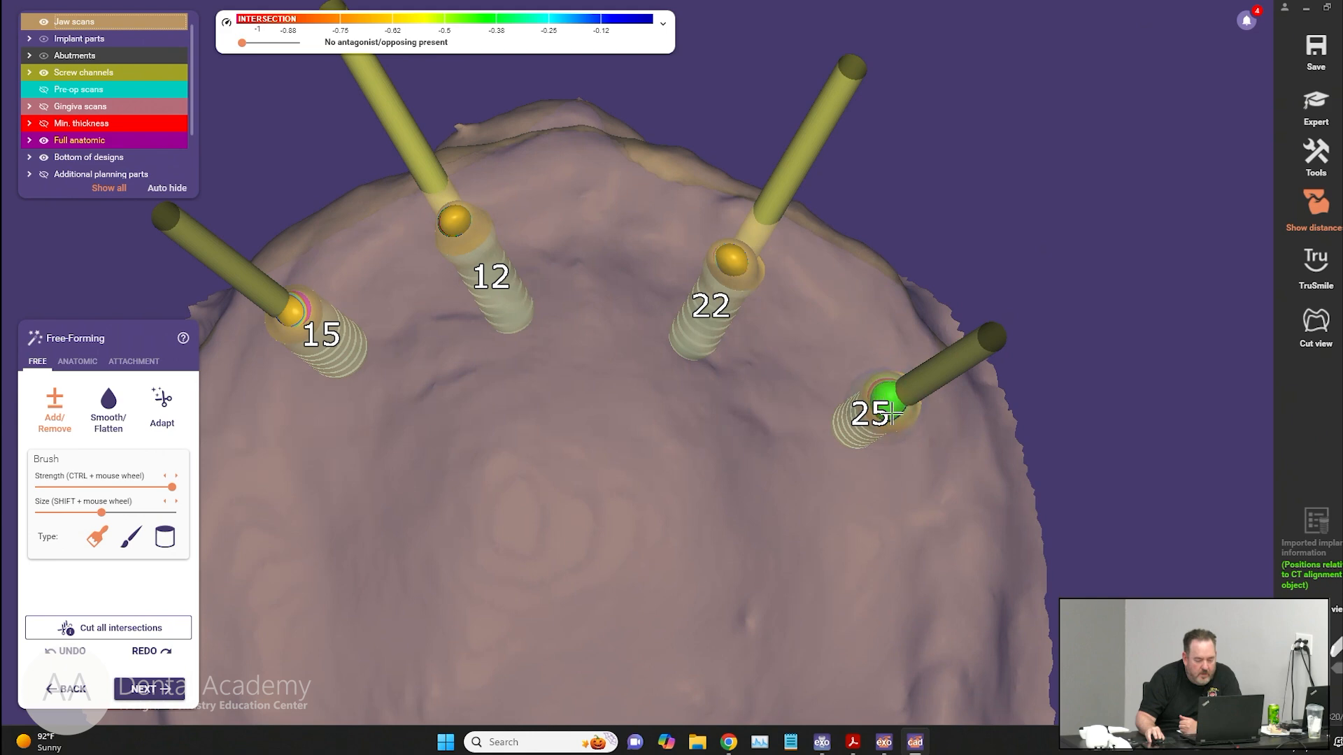
scroll(710, 428, down, 5)
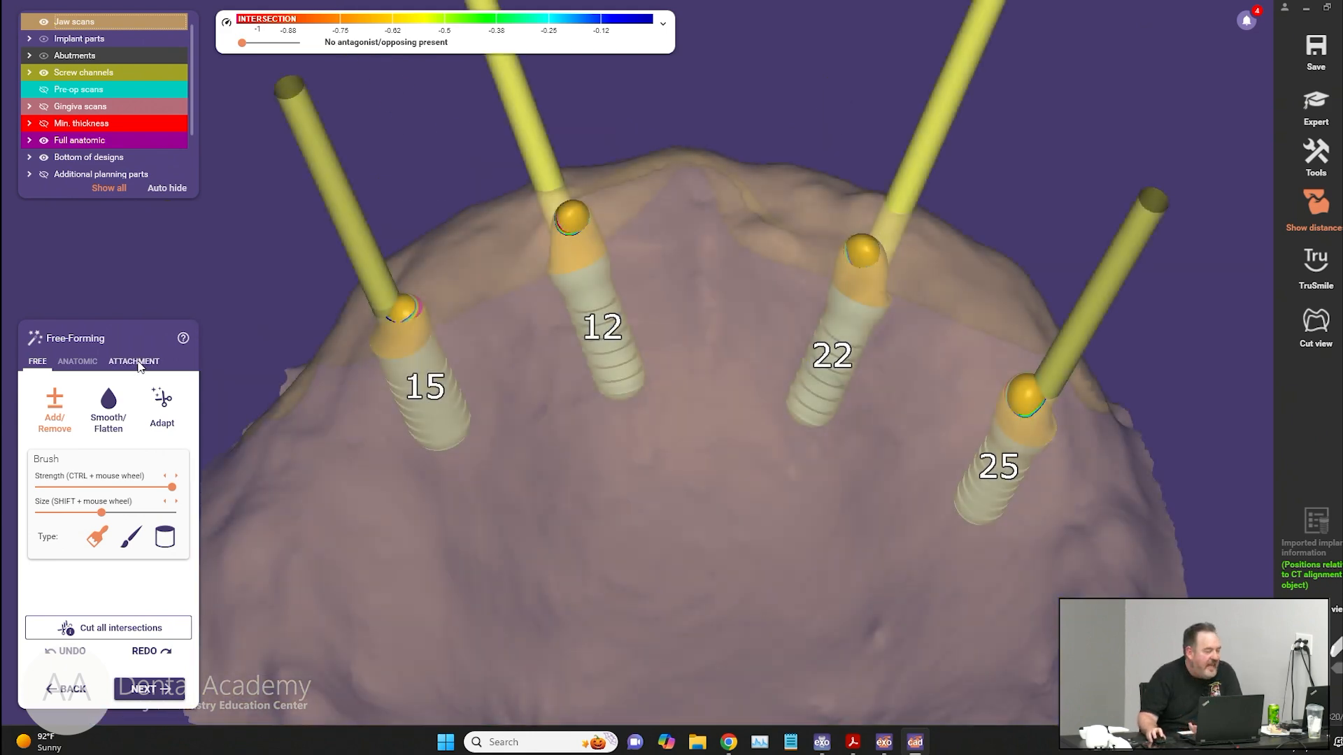
Step: Choose the All-on-T 2.0.sdfa attachment from the TruAbutment_DS_CAD-CAM library for adding to the abutments
click(139, 364)
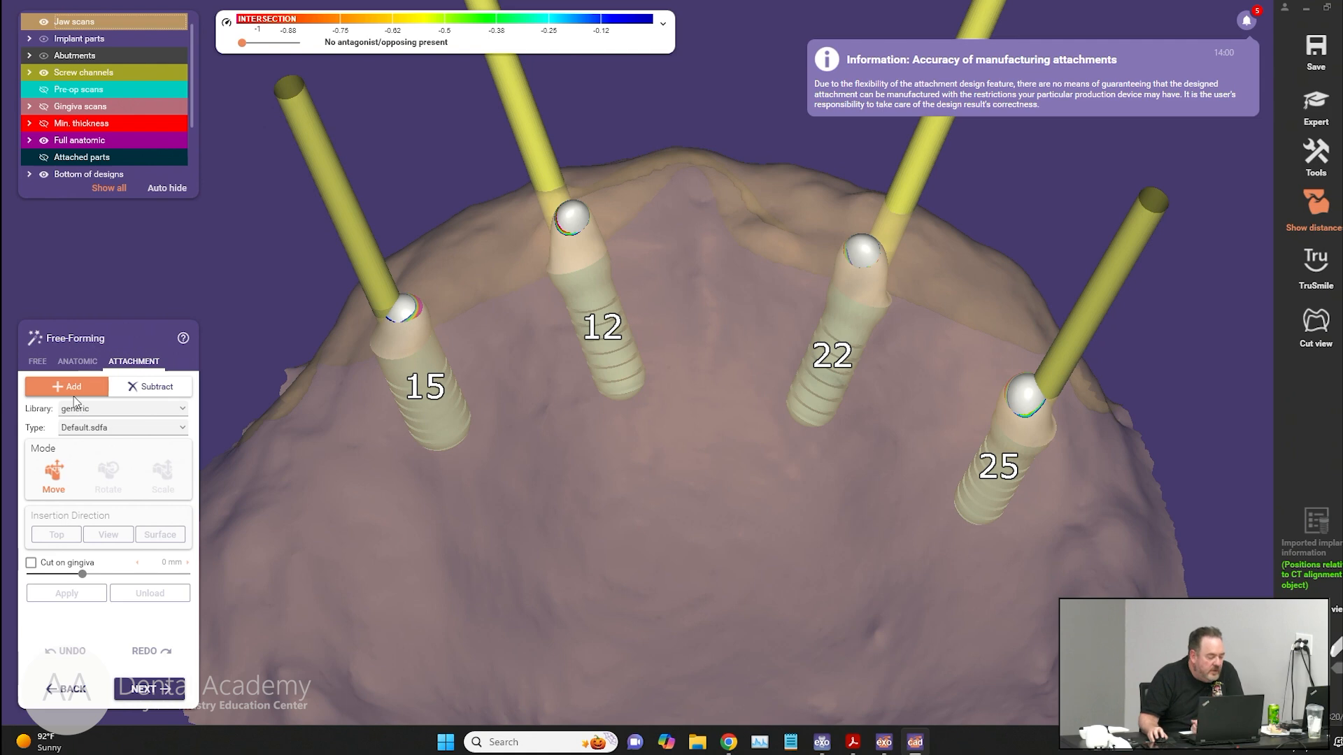
click(142, 413)
scroll(142, 442, down, 1)
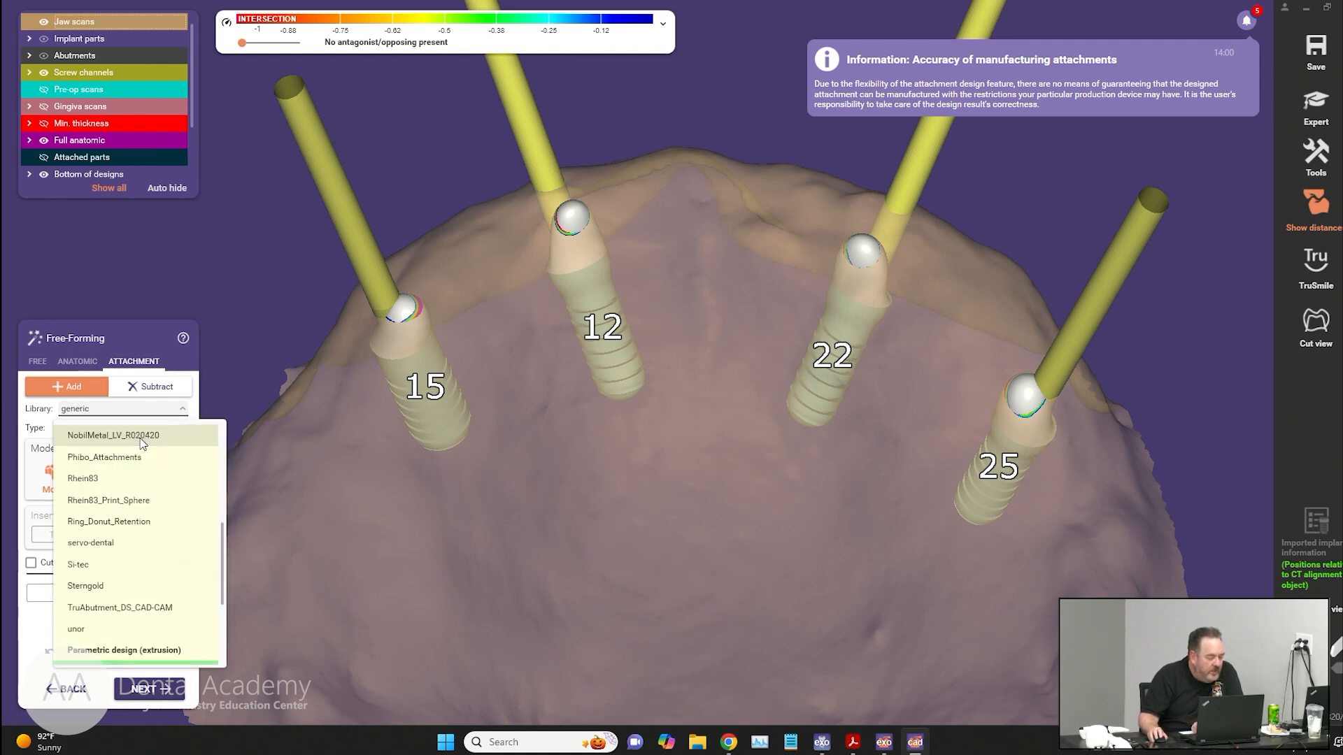
scroll(143, 442, down, 1)
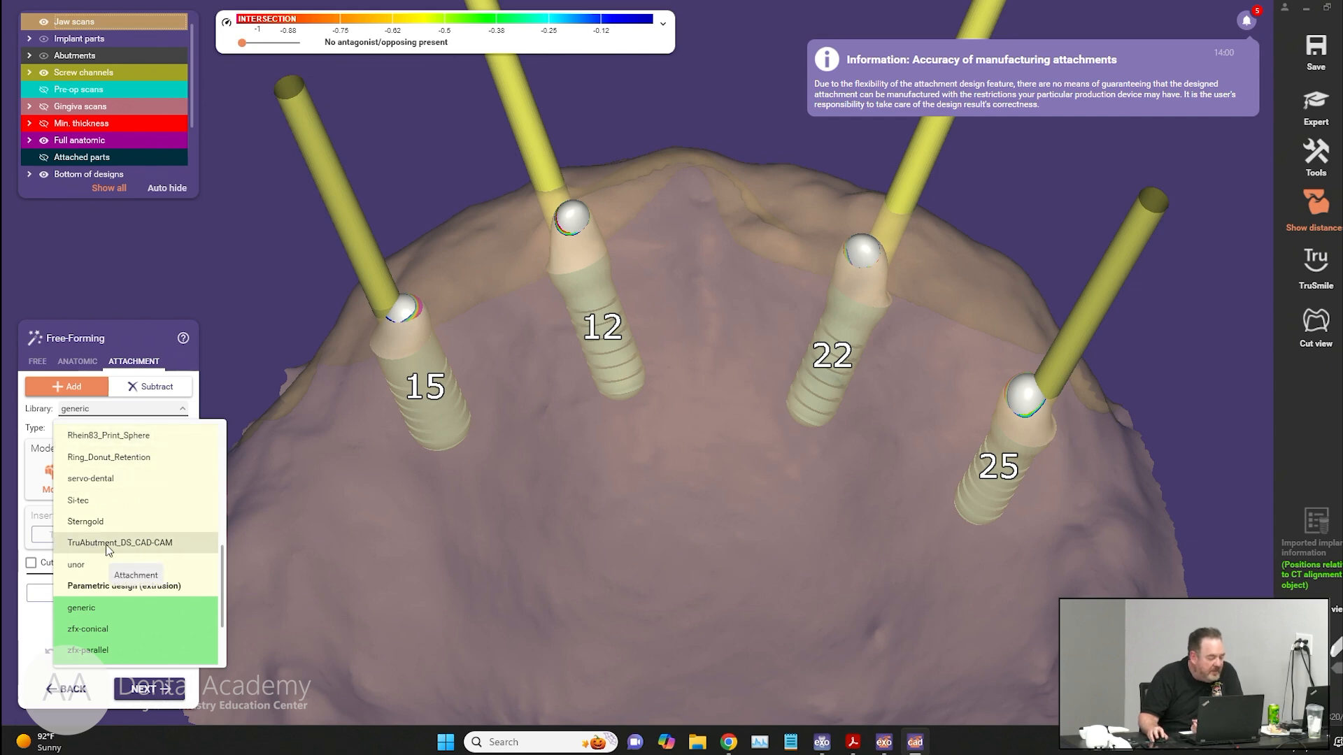
click(137, 544)
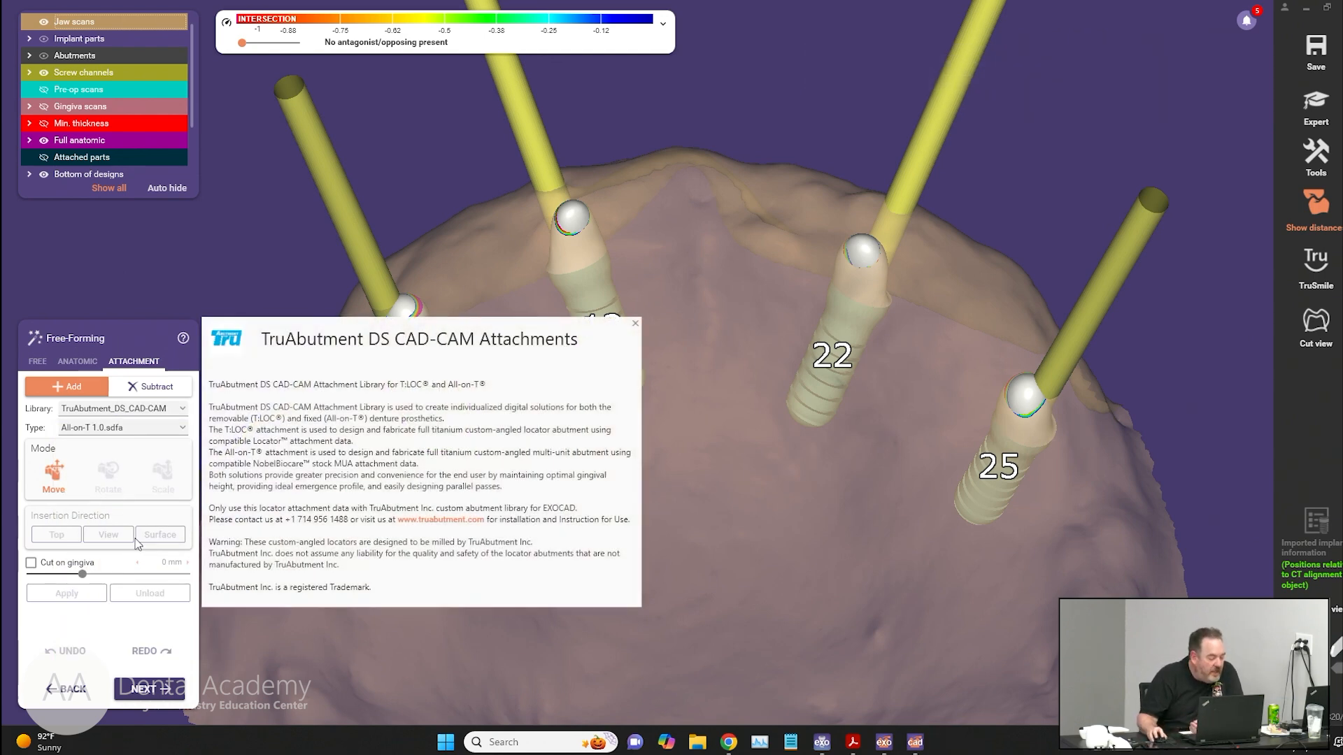
click(133, 428)
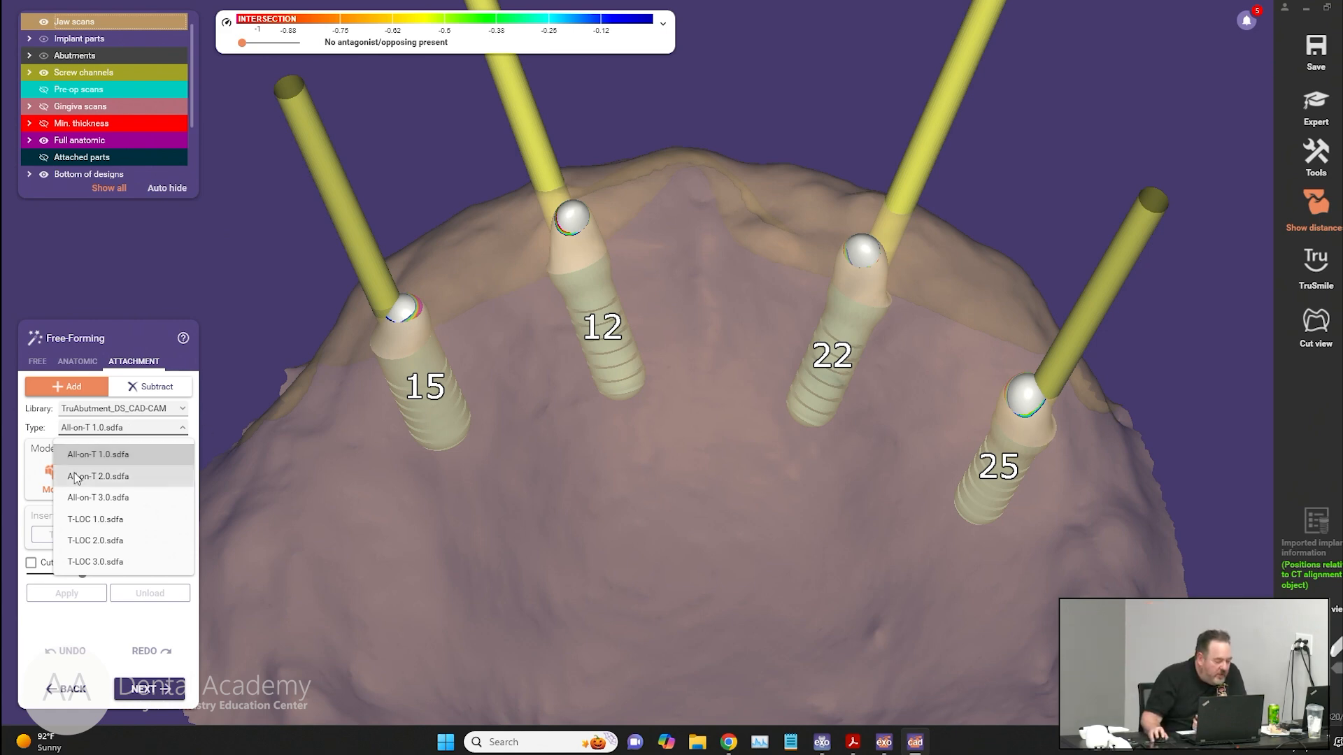
mouse_move(116, 478)
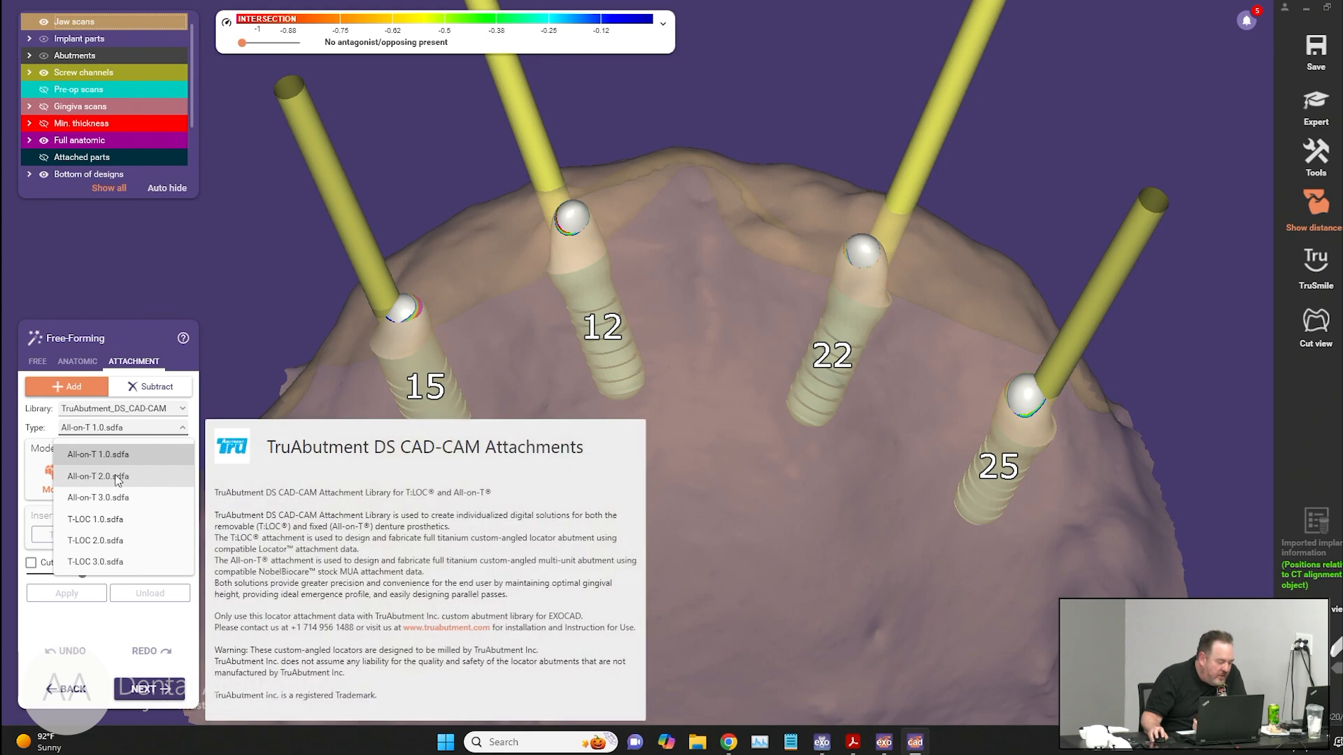
click(116, 479)
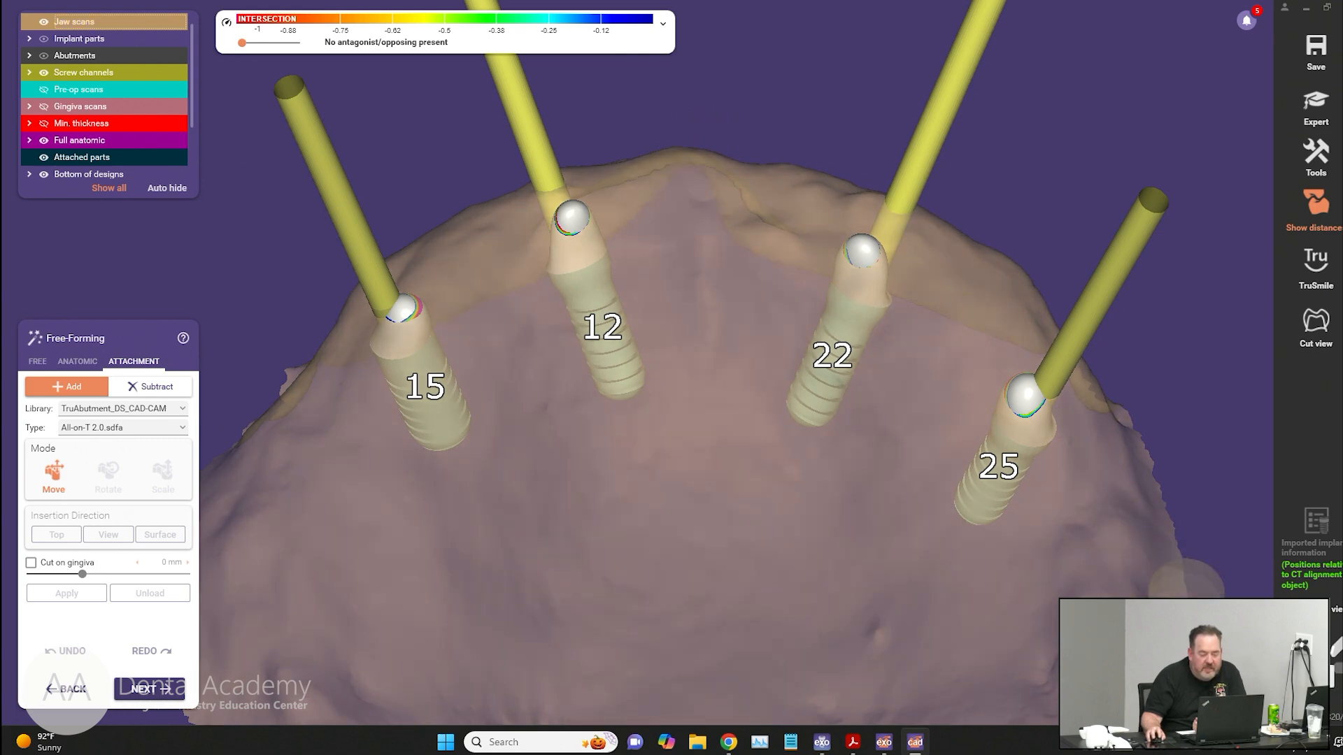
Step: Place the All-on-T 2.0 attachment on the knob of abutment 15
scroll(414, 284, down, 5)
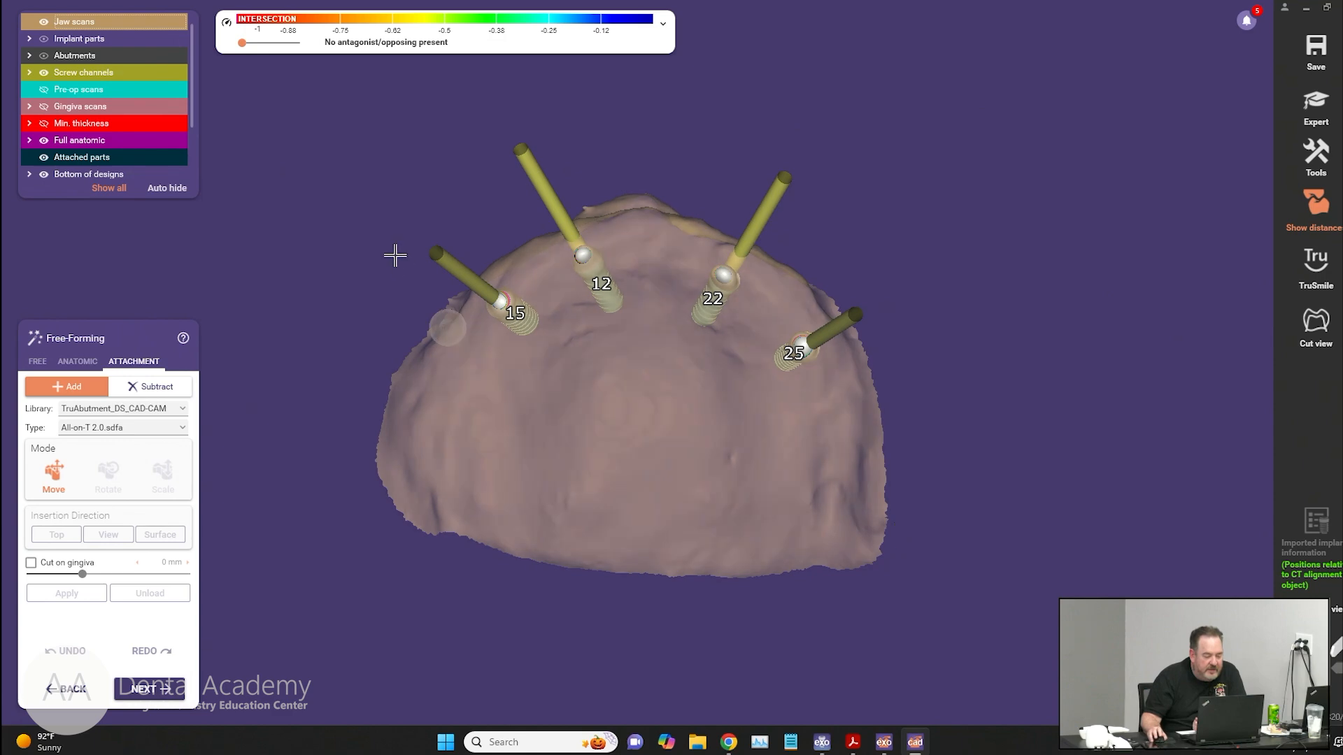
scroll(414, 285, up, 5)
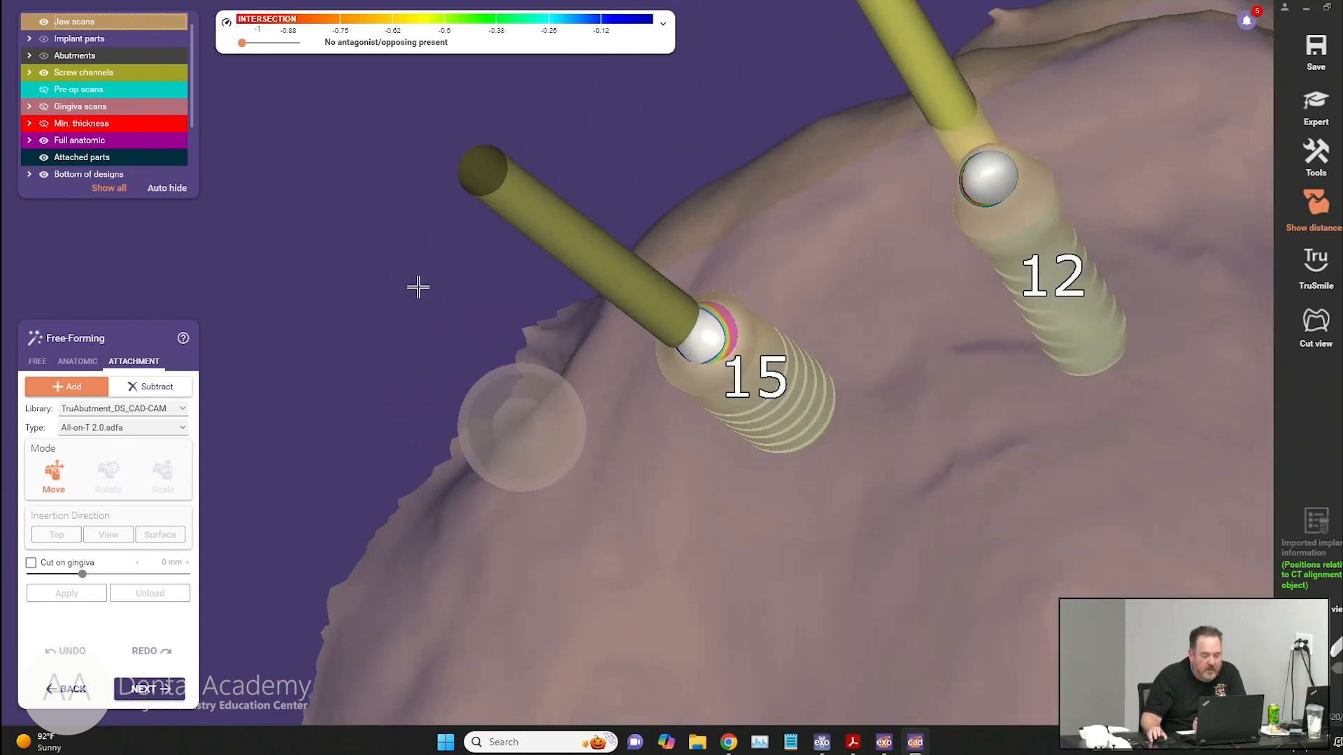
click(759, 351)
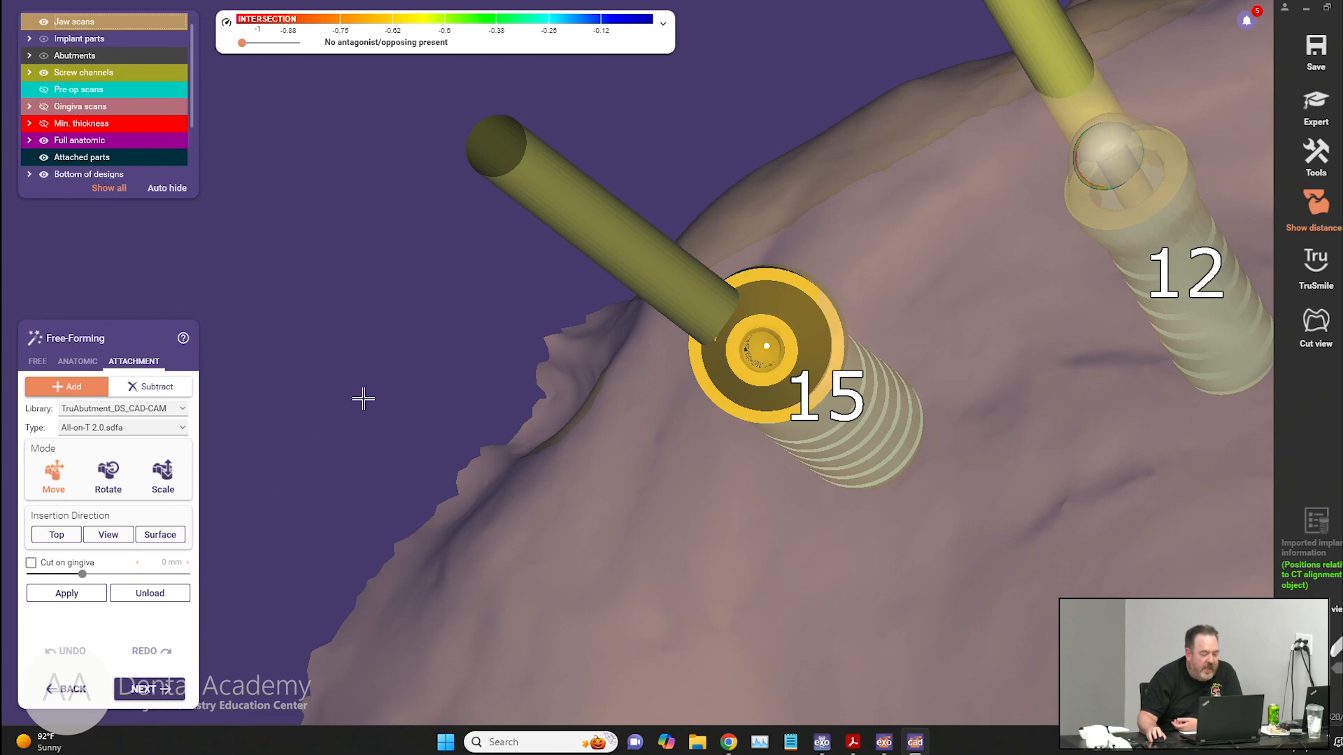
Step: Align the insertion direction of the attachment on abutment 15 with an occlusal view of the jaw and inspect it from the side
scroll(363, 399, down, 5)
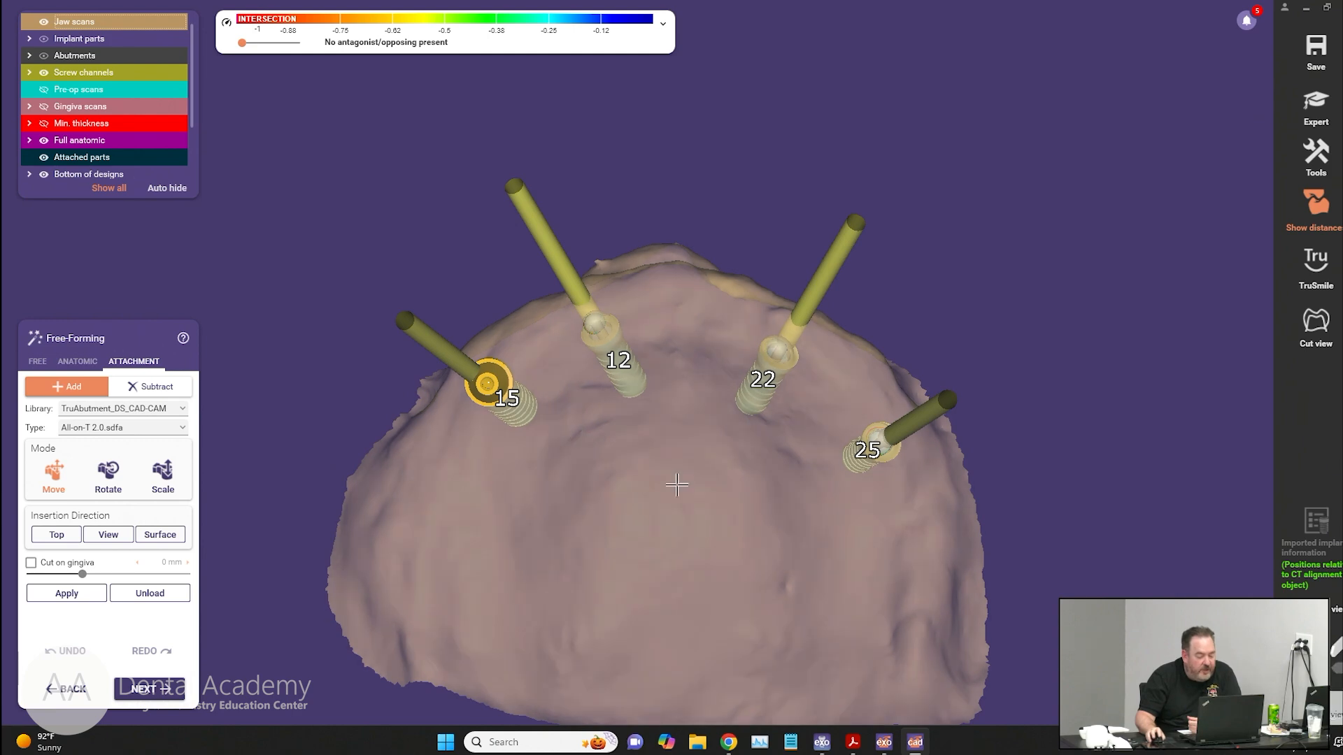
scroll(431, 397, up, 2)
scroll(430, 398, up, 5)
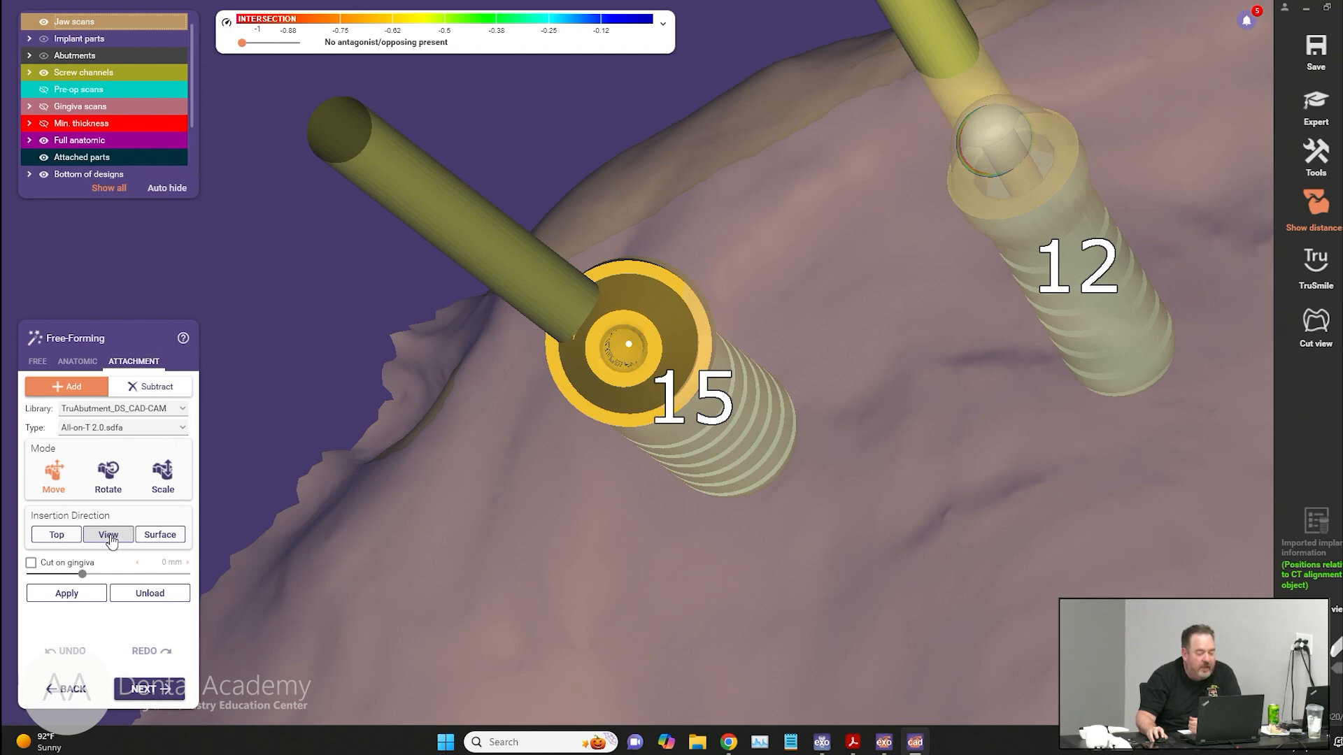
click(109, 536)
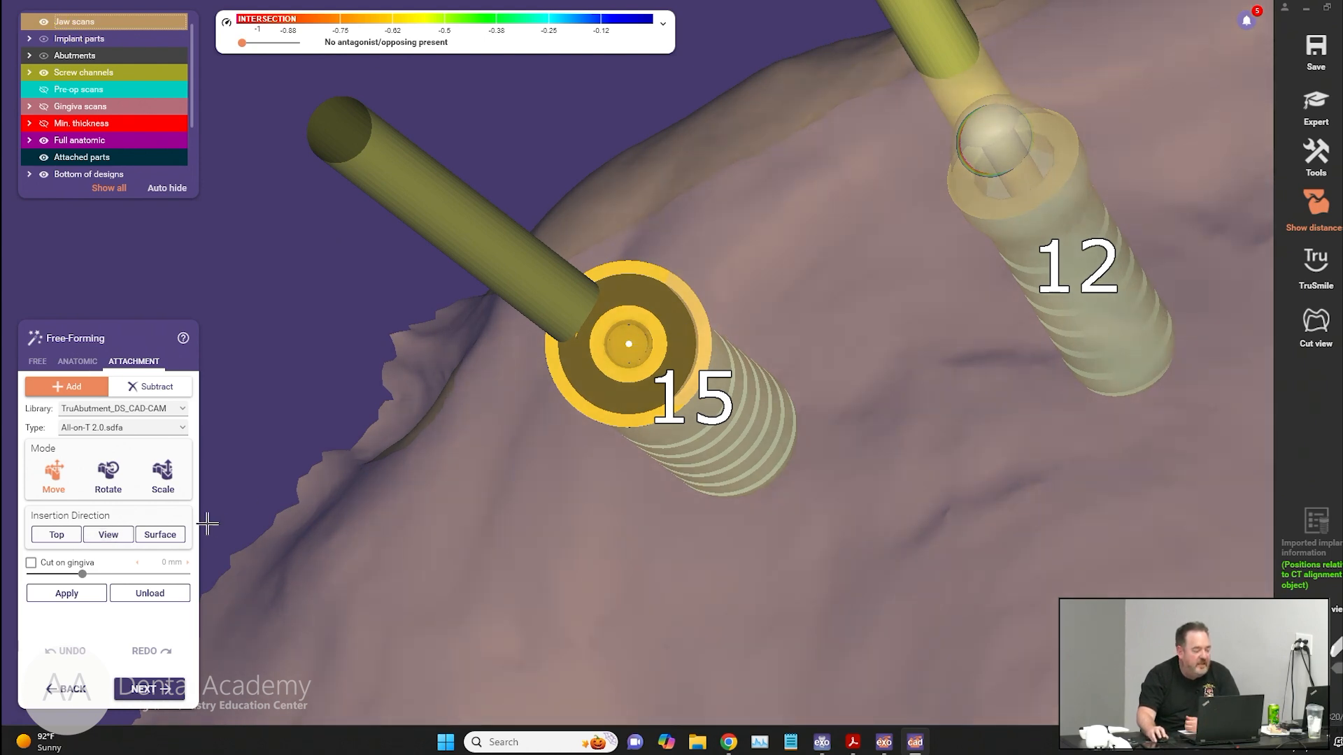
right_drag(1026, 522, 1022, 549)
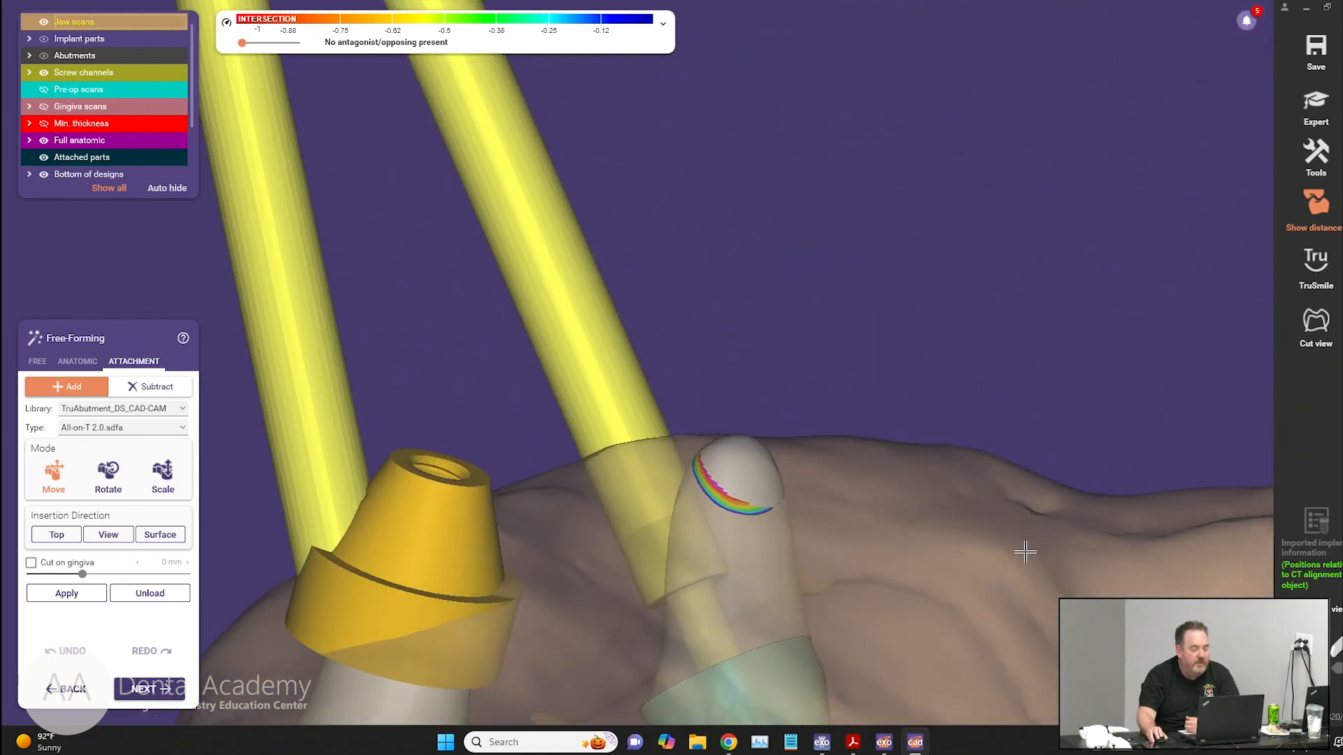